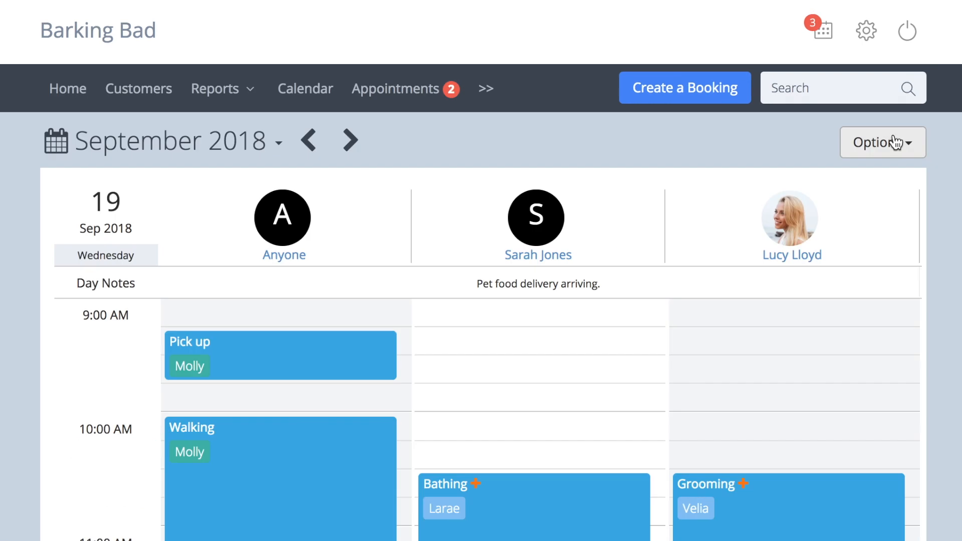
# Check the service filters in the appointment calendar's options and view the week of 16 to 22 September 2018.
pyautogui.click(897, 142)
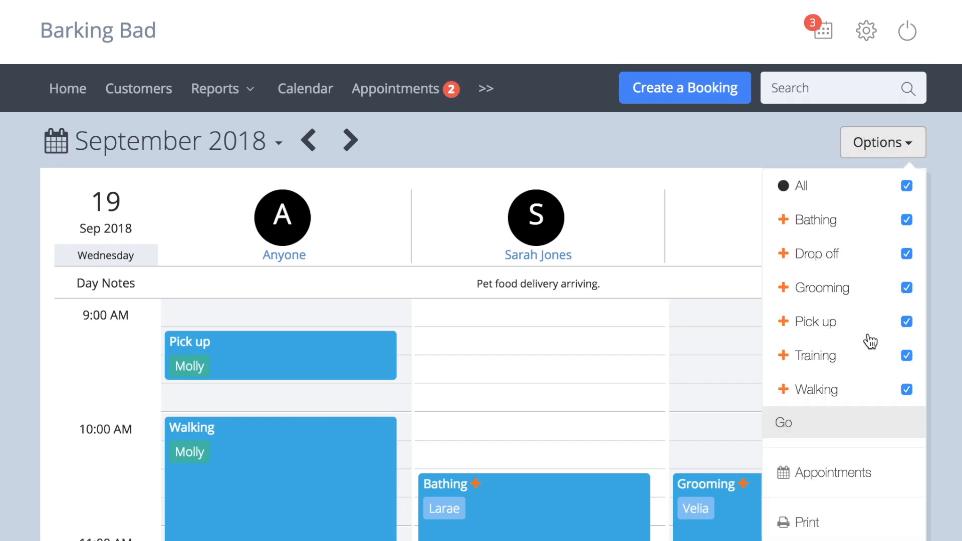
pyautogui.click(871, 476)
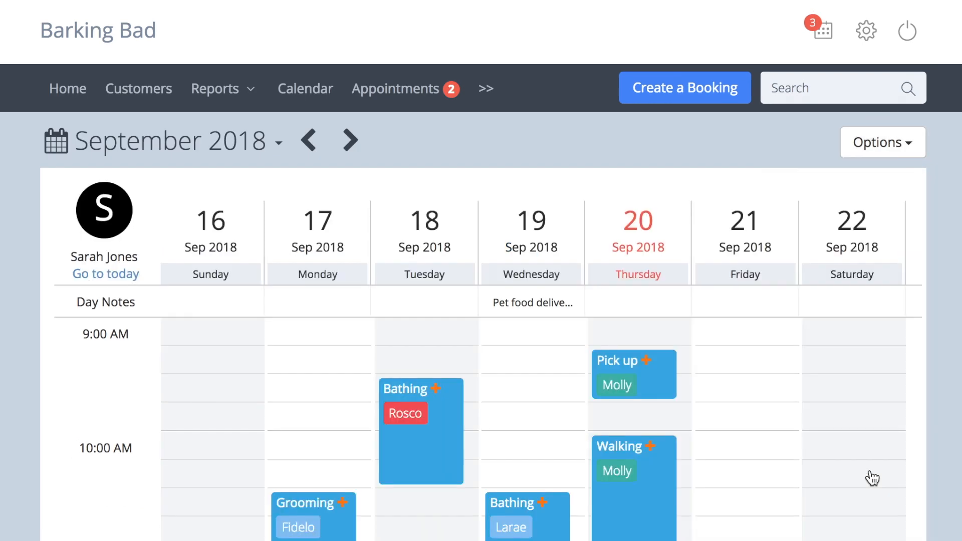
pyautogui.scroll(-3, 872, 479)
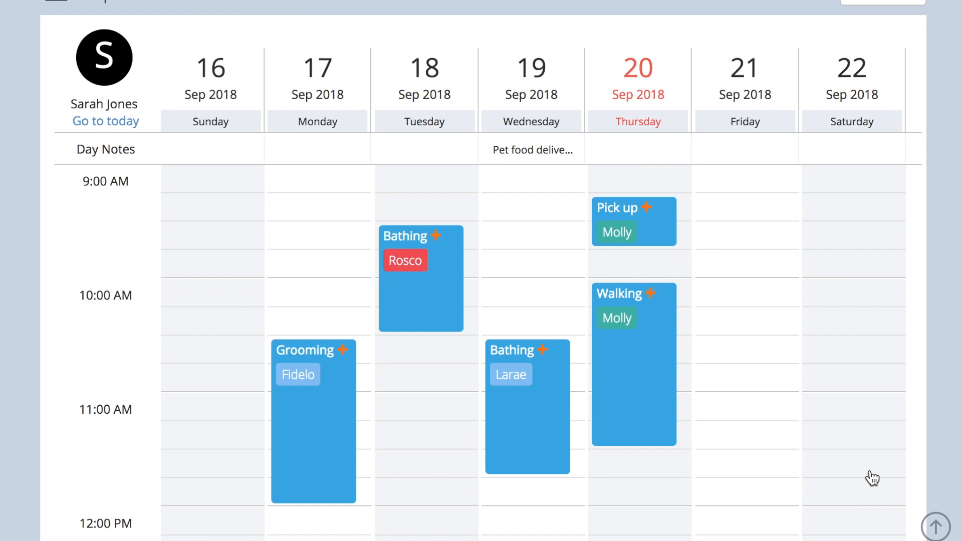
# Show the multi-month overview of appointment days above the weekly calendar and collapse it again.
pyautogui.scroll(3, 872, 479)
pyautogui.click(54, 144)
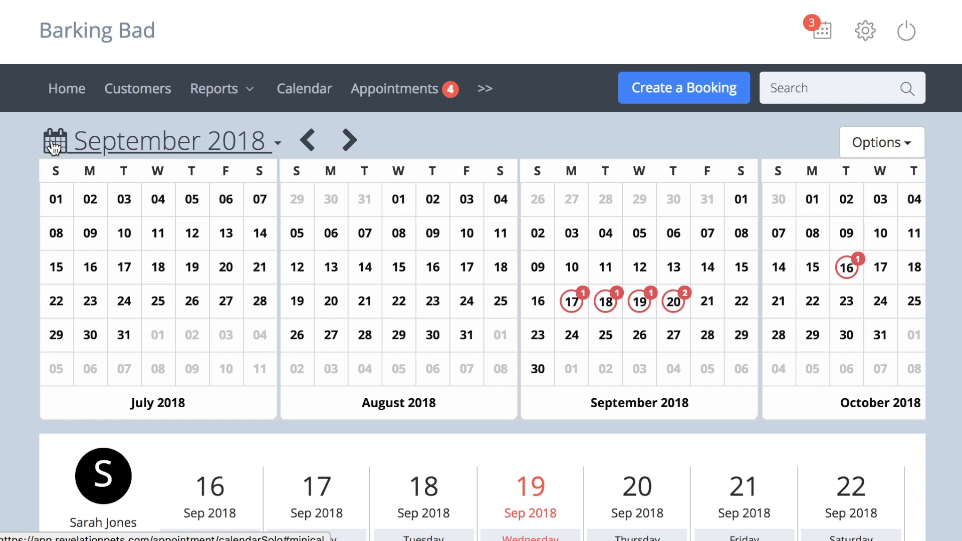
pyautogui.click(55, 145)
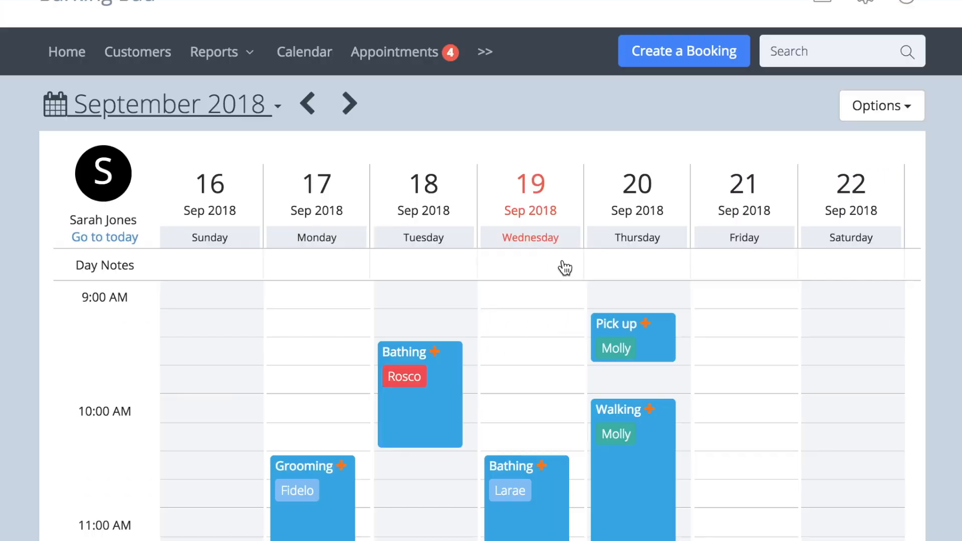
# Add the day note "Pet food delivery arriving." to Wednesday 19 September 2018 and save it.
pyautogui.click(572, 265)
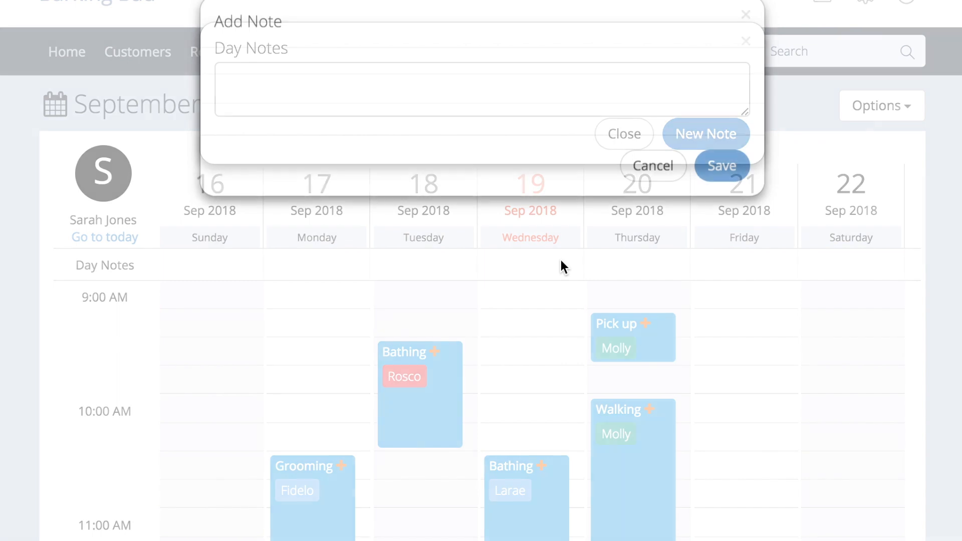
pyautogui.click(490, 122)
pyautogui.write('Pet food delivery a')
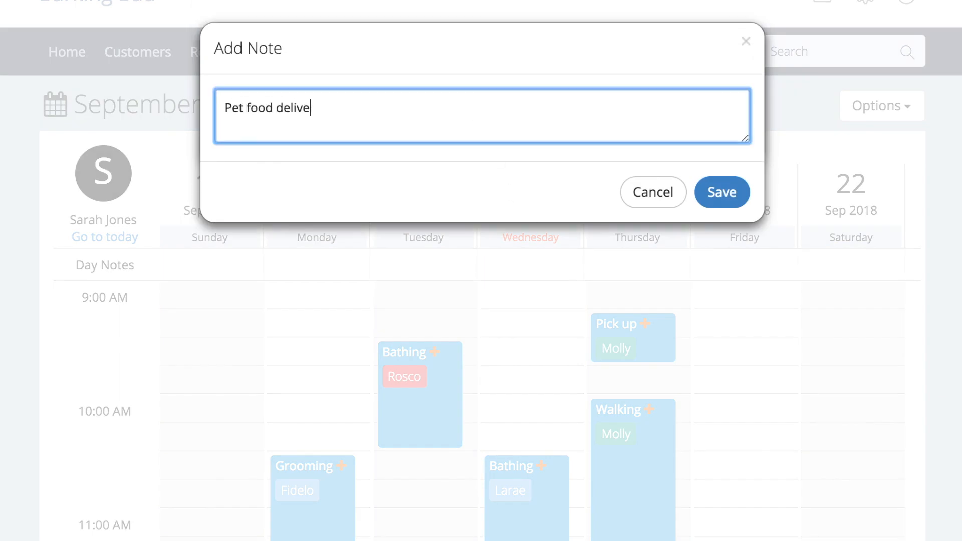
pyautogui.write('rriving.')
pyautogui.click(728, 193)
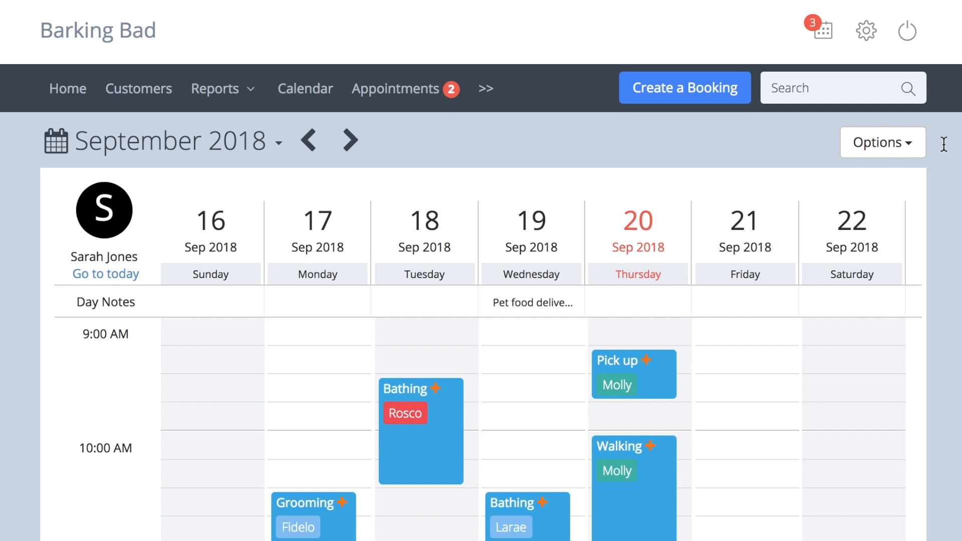
# Open the Default Time Settings in the account settings.
pyautogui.click(867, 32)
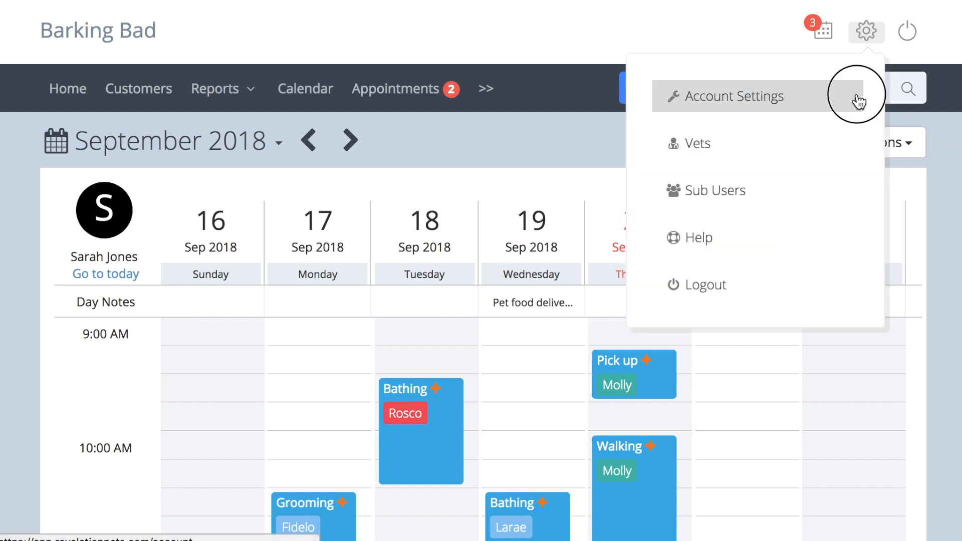
pyautogui.click(637, 160)
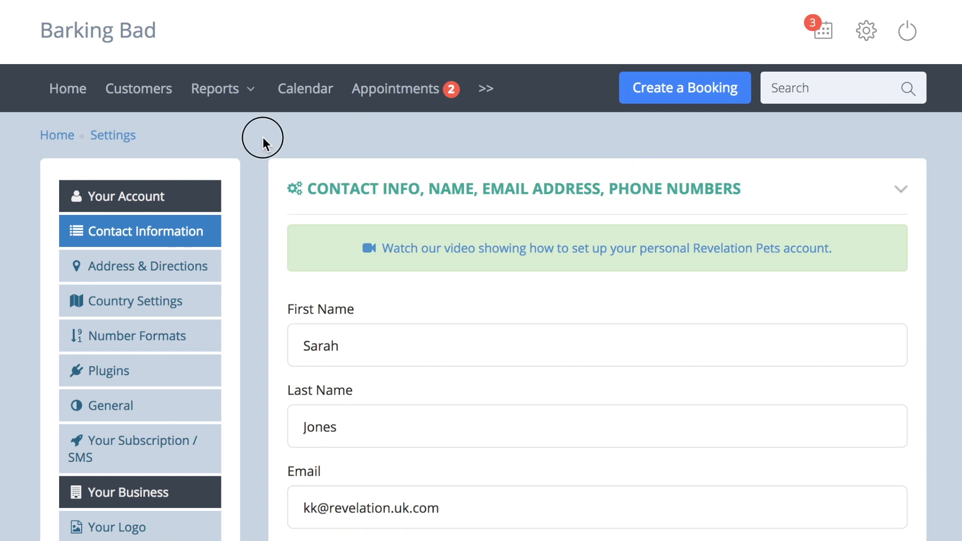
pyautogui.scroll(-10, 262, 137)
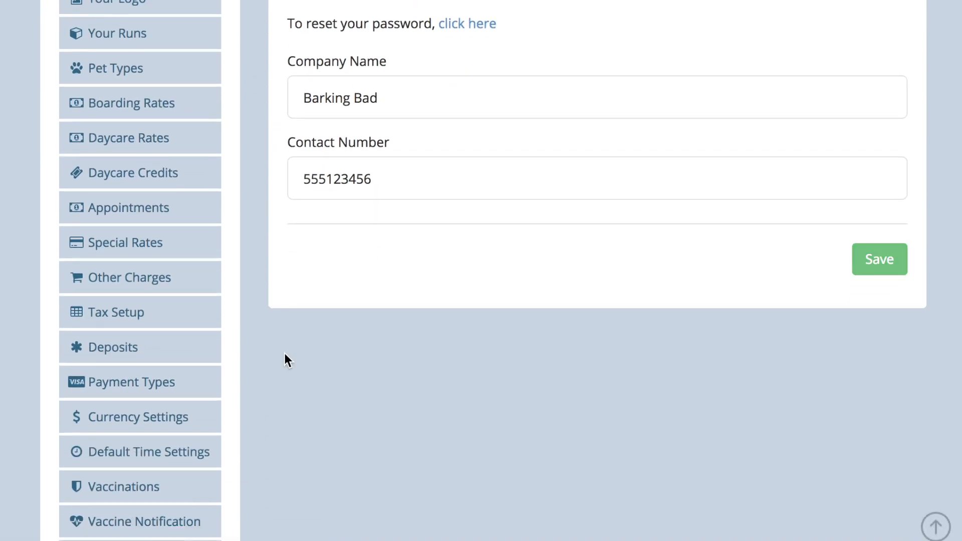
pyautogui.click(203, 460)
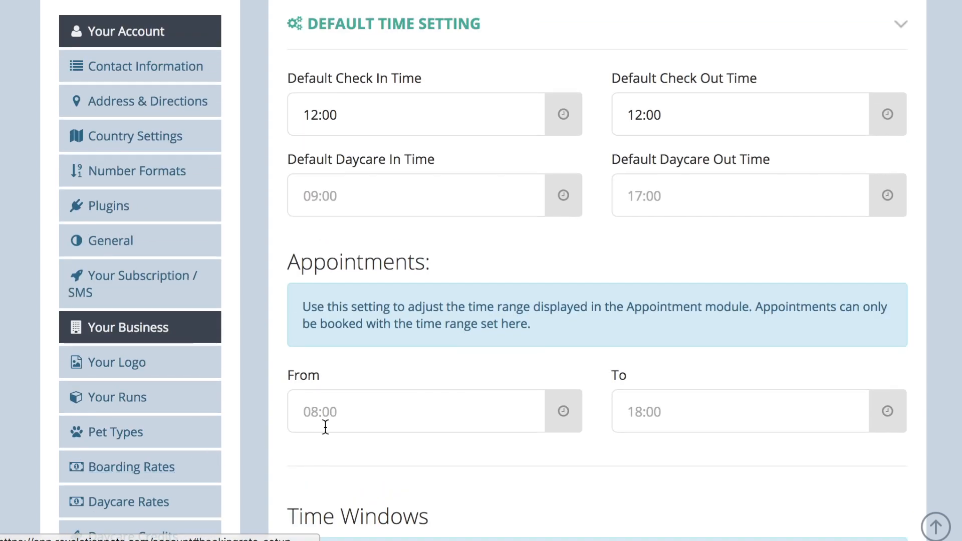
# Try to adjust the start time of the time range displayed for appointments.
pyautogui.click(343, 419)
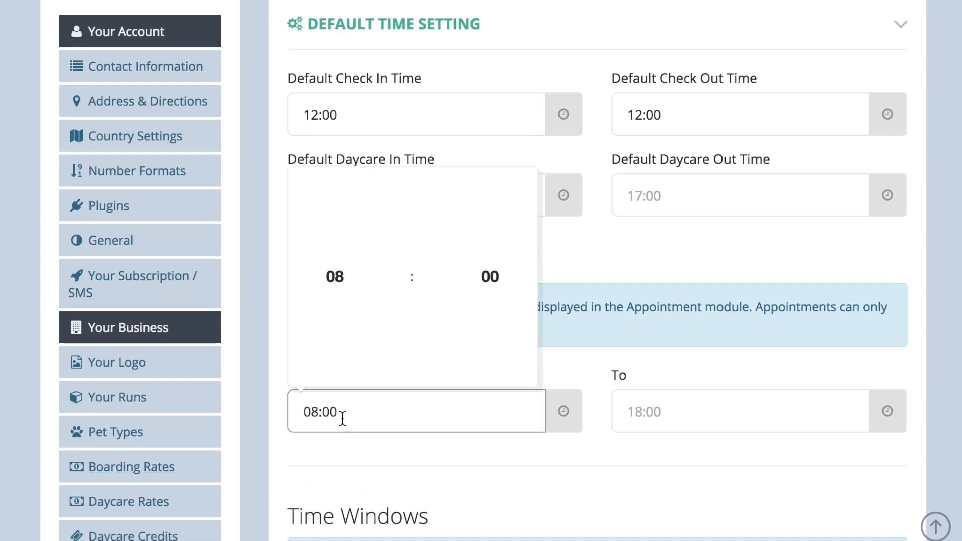
pyautogui.click(337, 212)
pyautogui.click(490, 212)
pyautogui.click(489, 212)
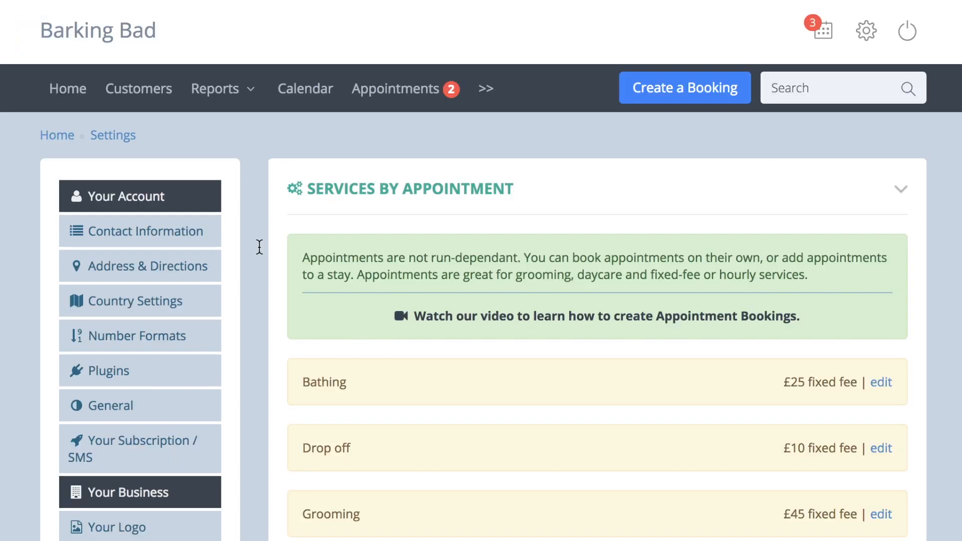
# Review the services by appointment with their fees and open the Training service's editable details.
pyautogui.scroll(-3, 259, 246)
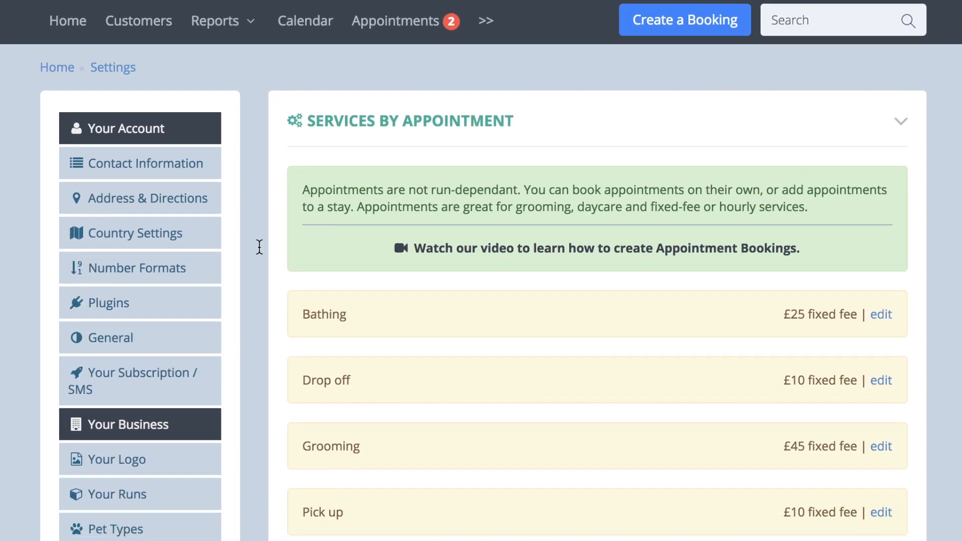
pyautogui.scroll(-5, 259, 246)
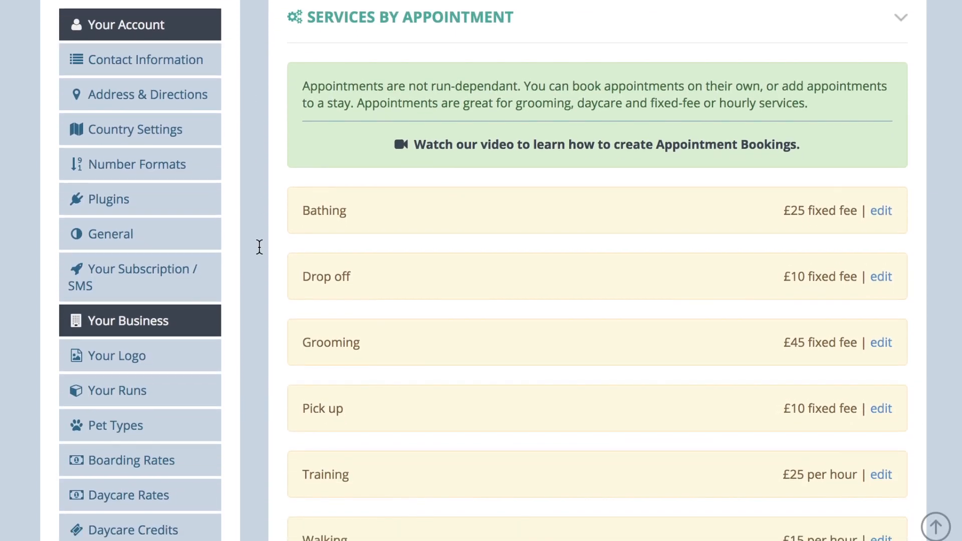
pyautogui.scroll(-2, 259, 247)
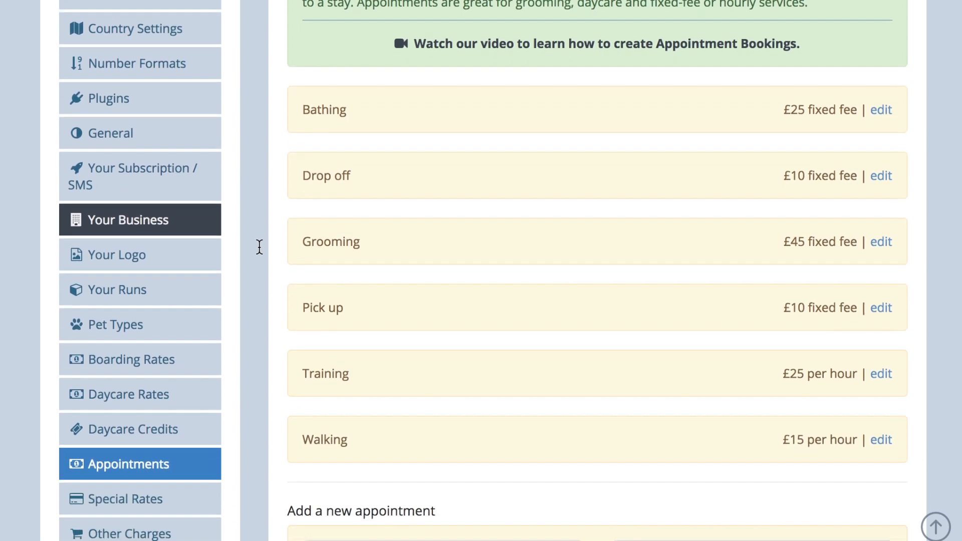
pyautogui.scroll(-1, 259, 246)
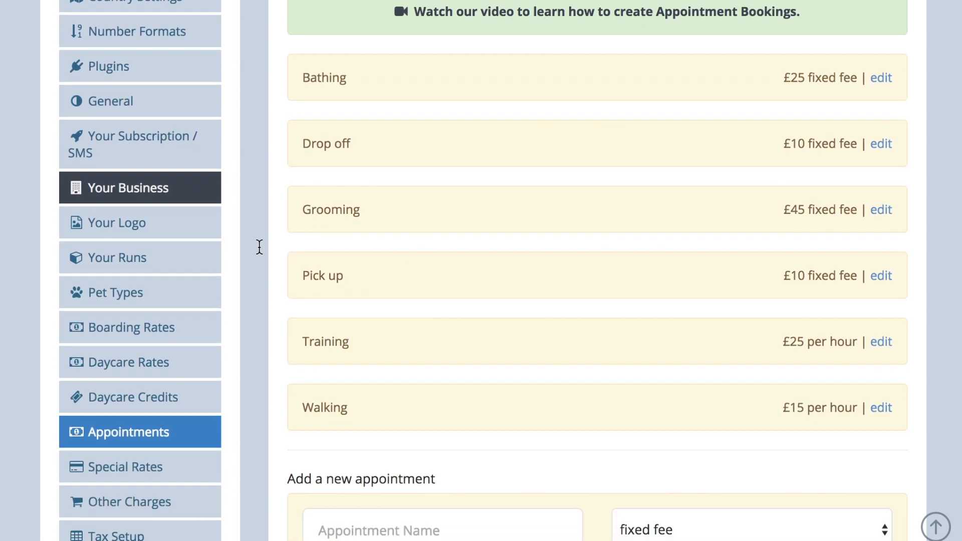
pyautogui.click(881, 342)
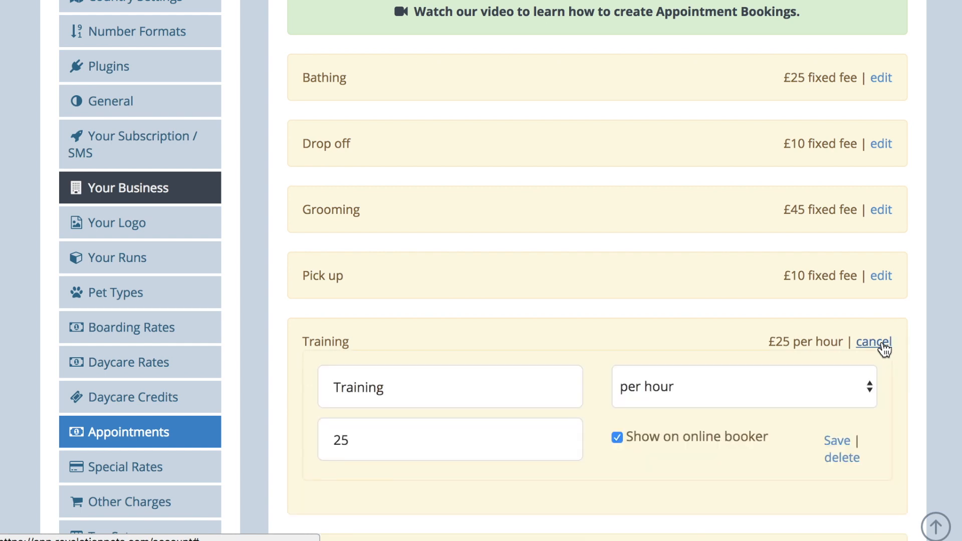
pyautogui.scroll(-3, 884, 348)
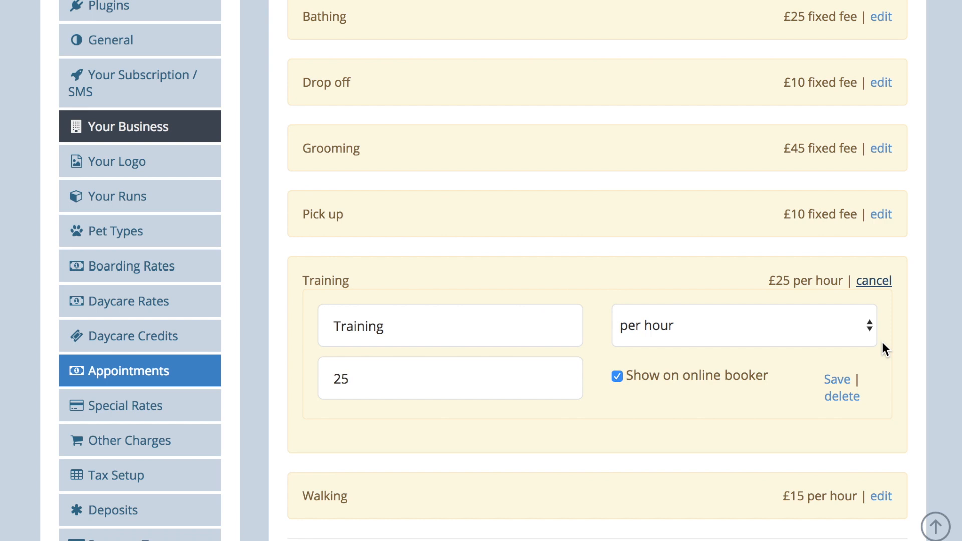
pyautogui.click(201, 407)
pyautogui.scroll(3, 201, 407)
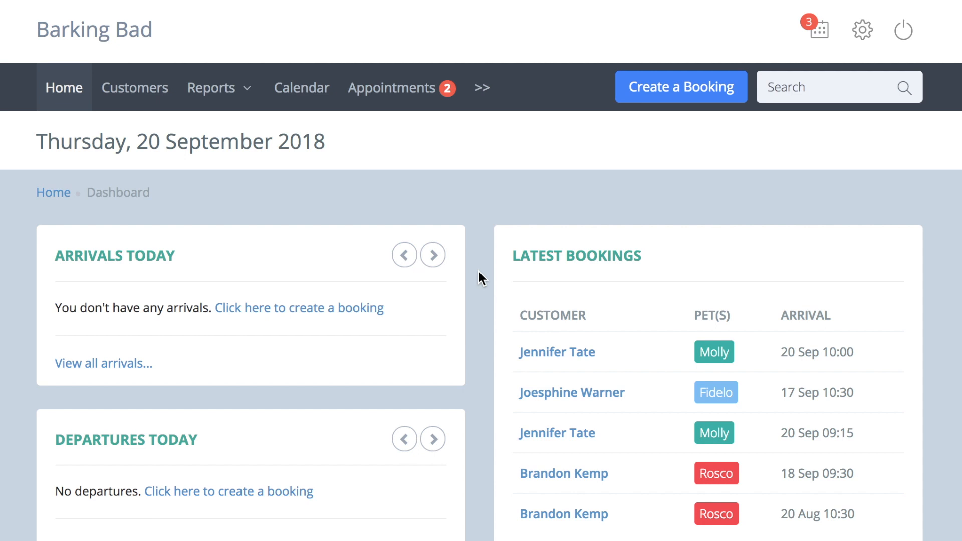
# Start a new booking and set its appointment type to Grooming.
pyautogui.click(657, 95)
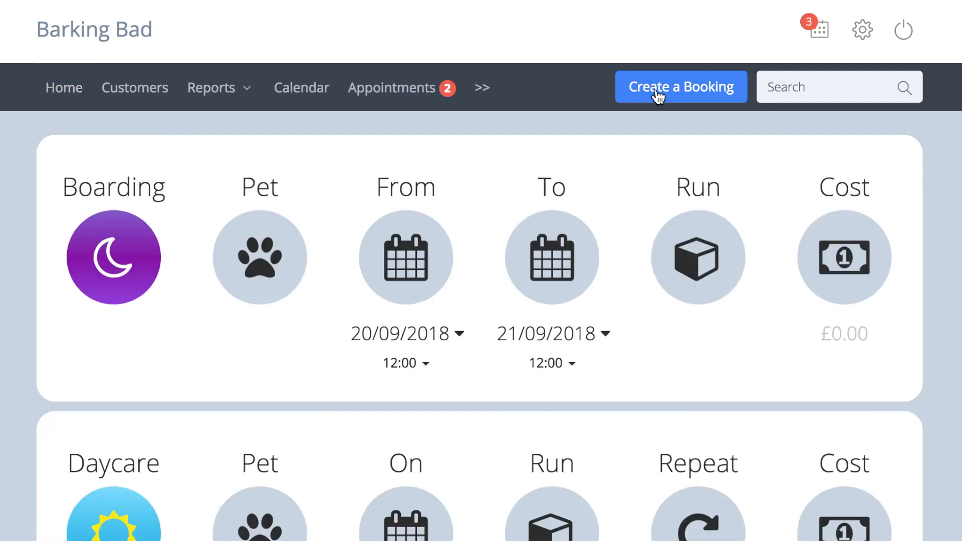
pyautogui.scroll(-12, 657, 95)
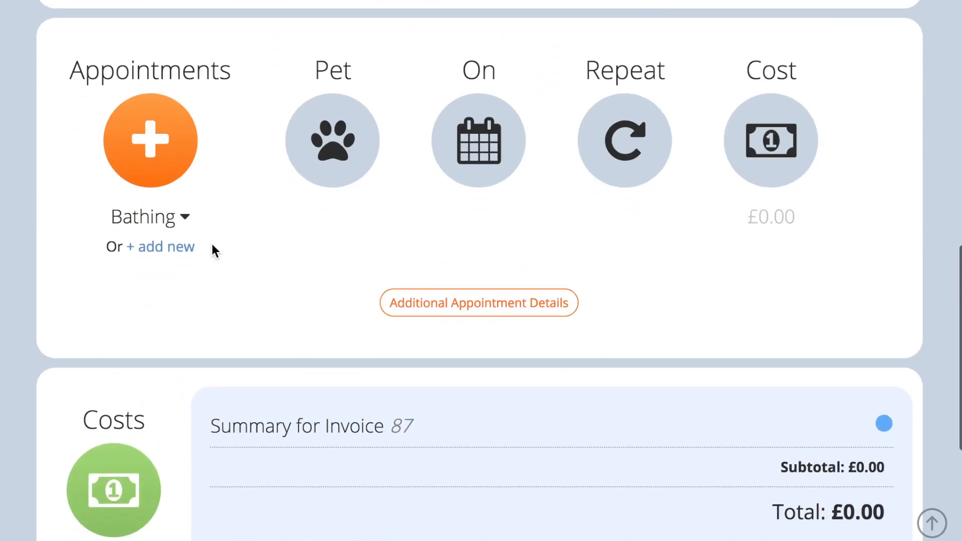
pyautogui.click(184, 216)
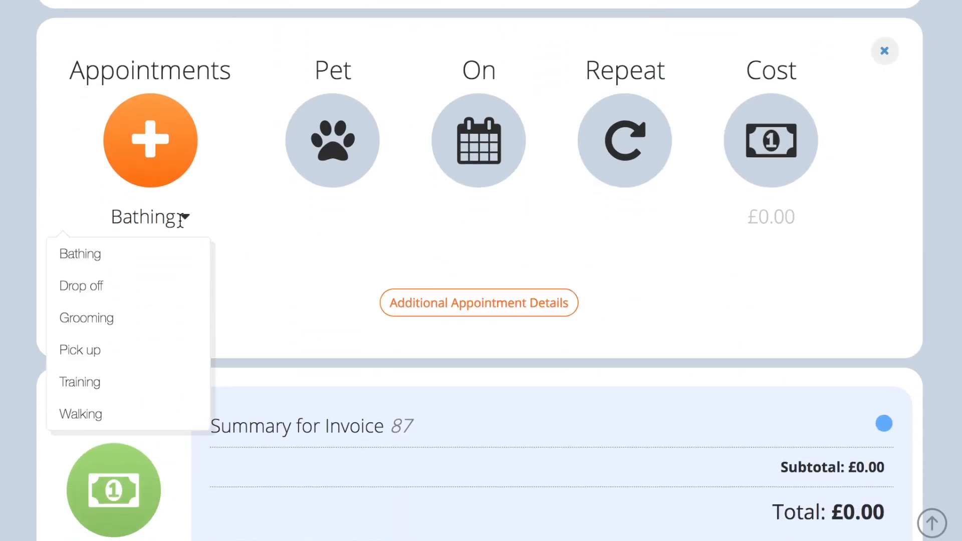
pyautogui.click(157, 314)
# Find the pet by the owner's surname and add Molly to the grooming appointment.
pyautogui.click(326, 172)
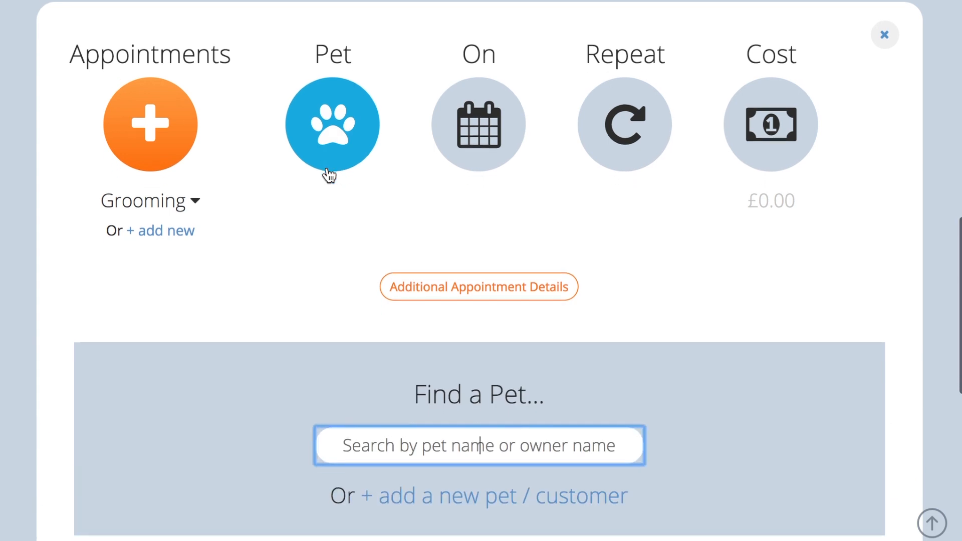
pyautogui.write('tate')
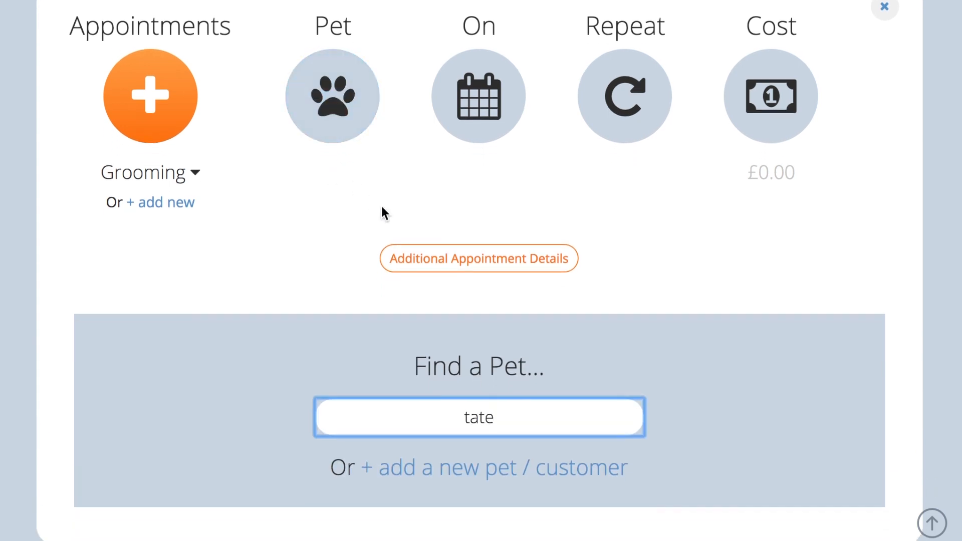
pyautogui.click(394, 454)
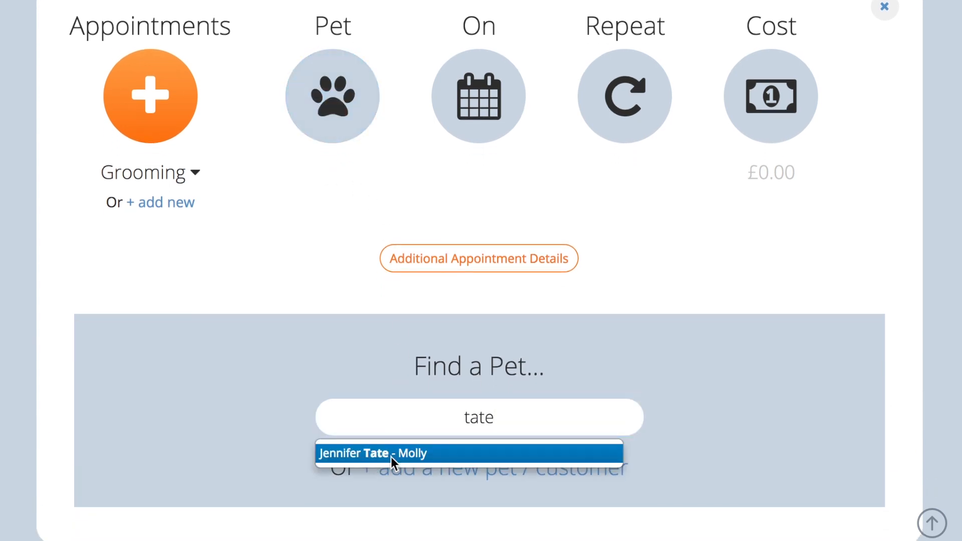
pyautogui.click(391, 454)
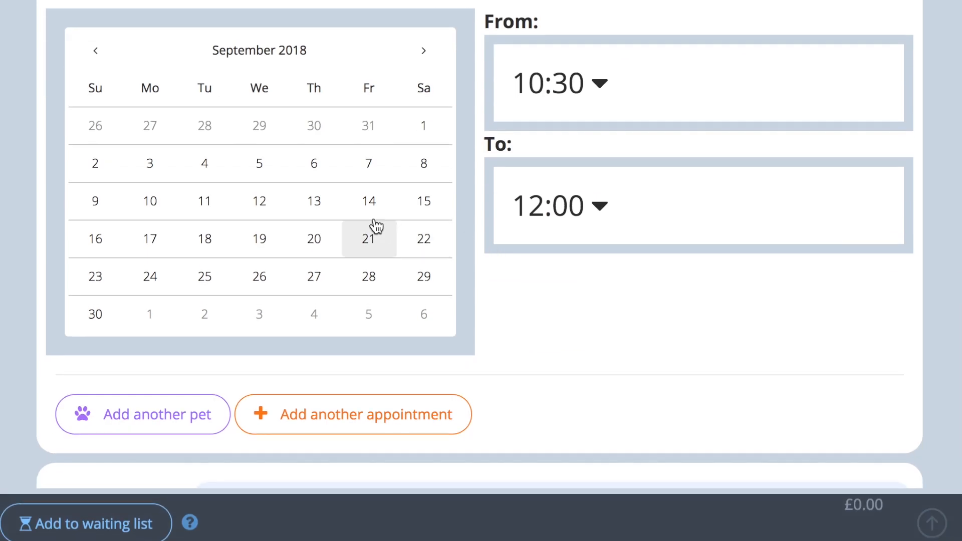
# Schedule the grooming appointment for 21 September 2018 from 11:45 to 12:45 and continue to the costs.
pyautogui.click(370, 239)
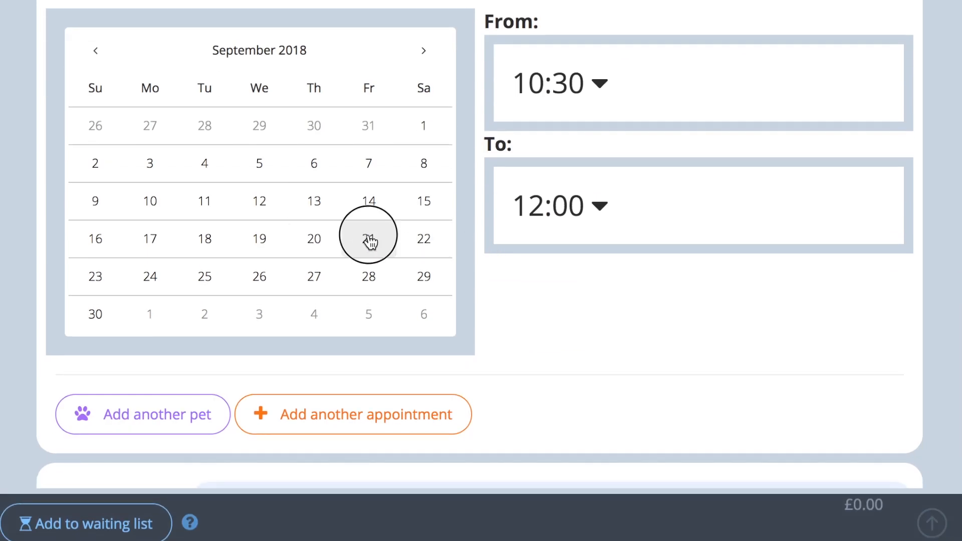
pyautogui.click(570, 96)
pyautogui.click(556, 311)
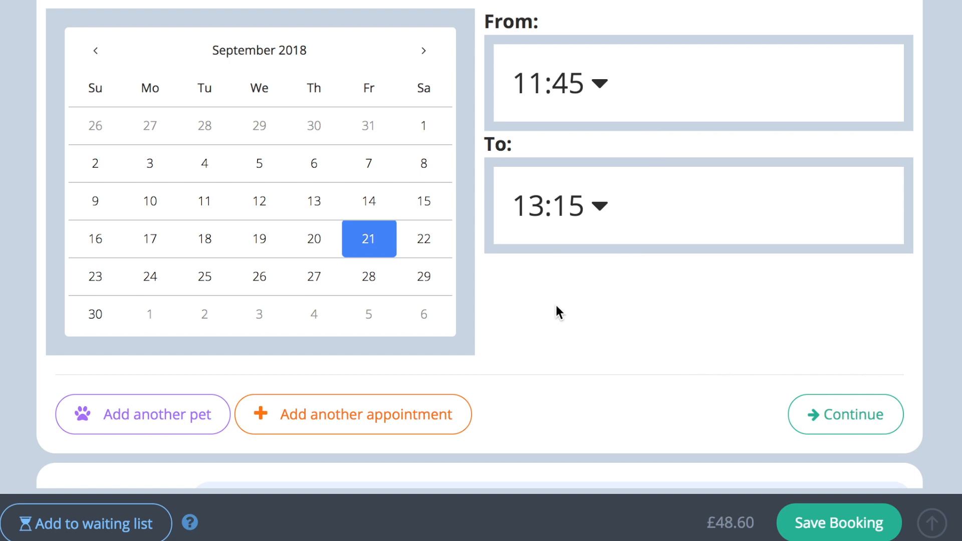
pyautogui.click(598, 206)
pyautogui.scroll(1, 593, 334)
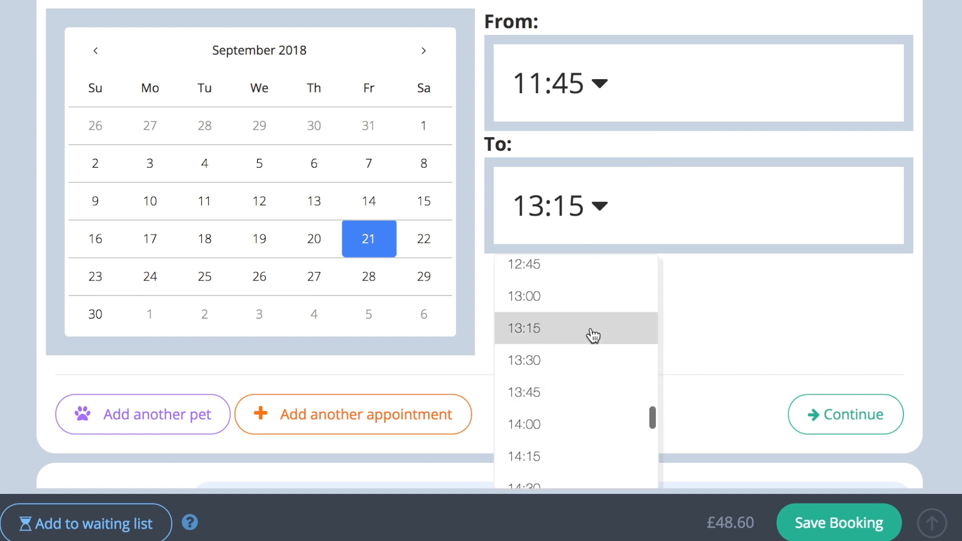
pyautogui.click(589, 271)
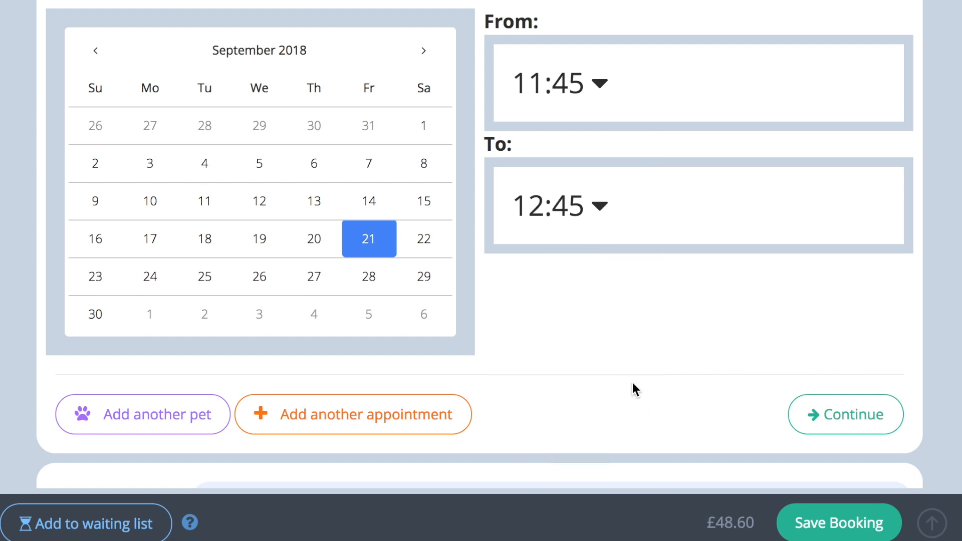
pyautogui.click(818, 401)
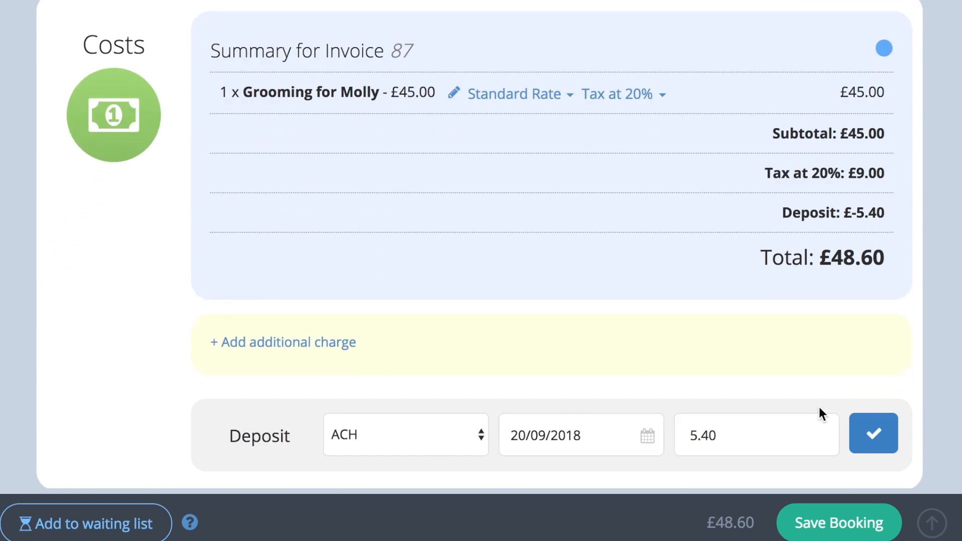
# Assign Molly's grooming appointment to the last listed staff member in its additional details and save them.
pyautogui.scroll(10, 818, 404)
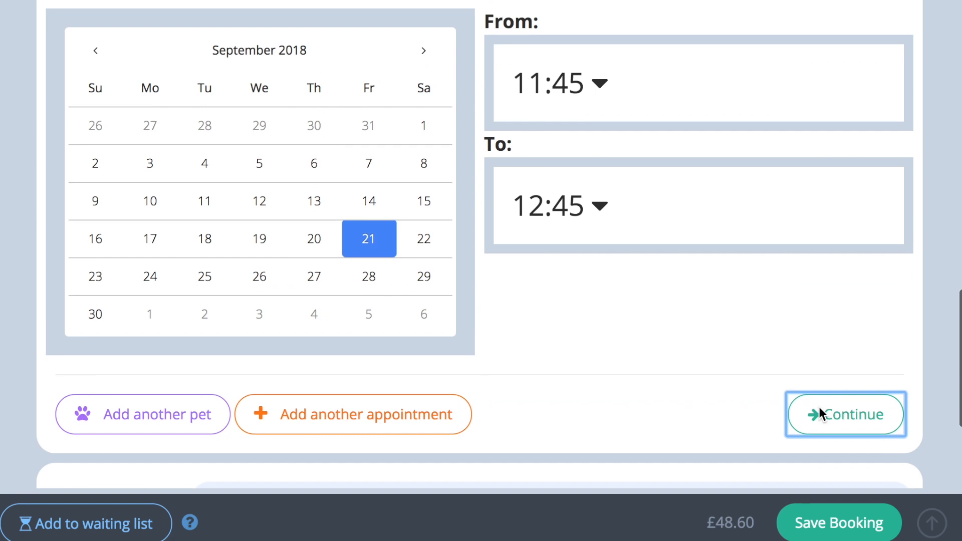
pyautogui.click(554, 195)
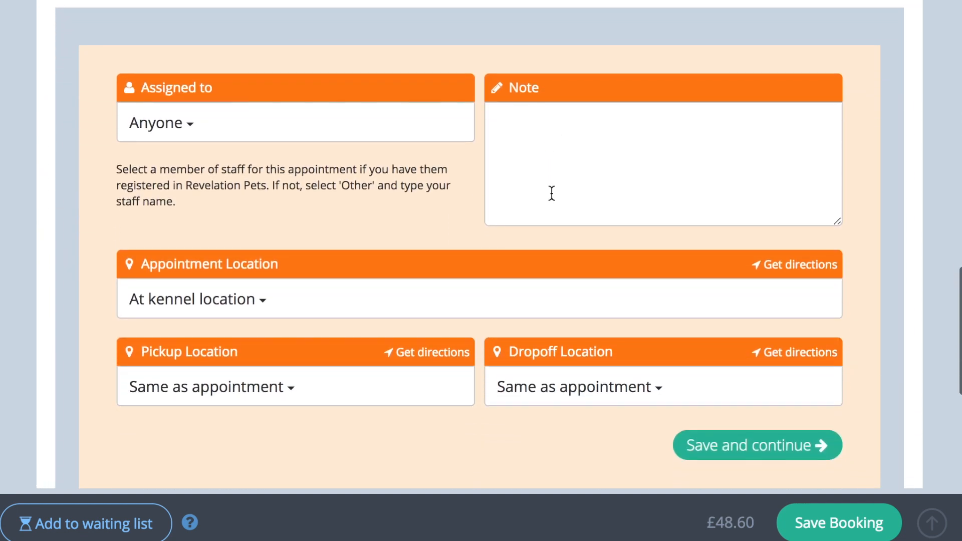
pyautogui.click(436, 133)
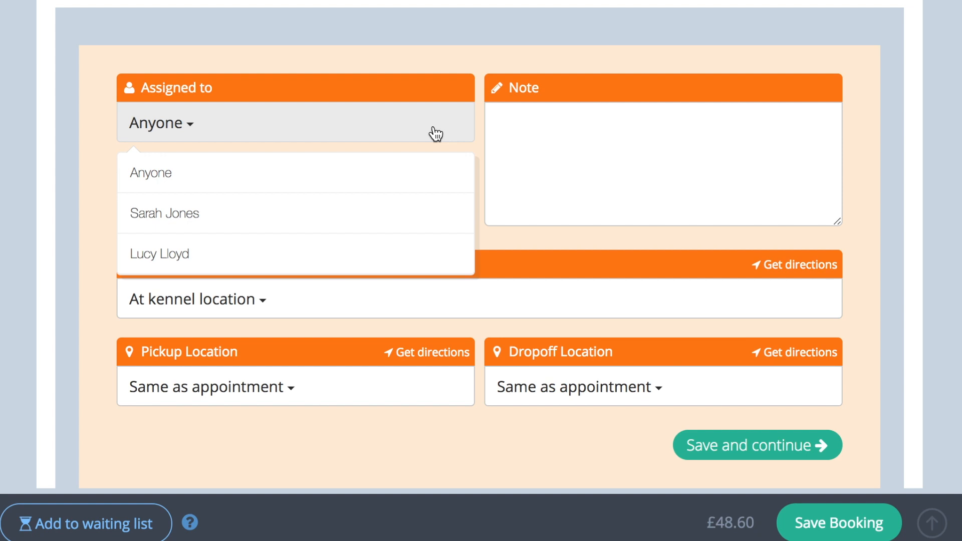
pyautogui.click(400, 251)
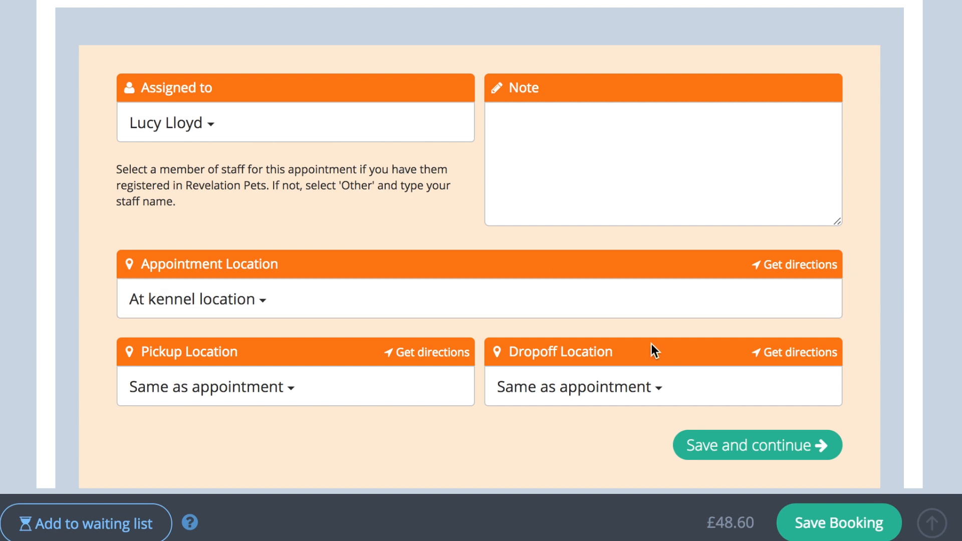
pyautogui.click(745, 438)
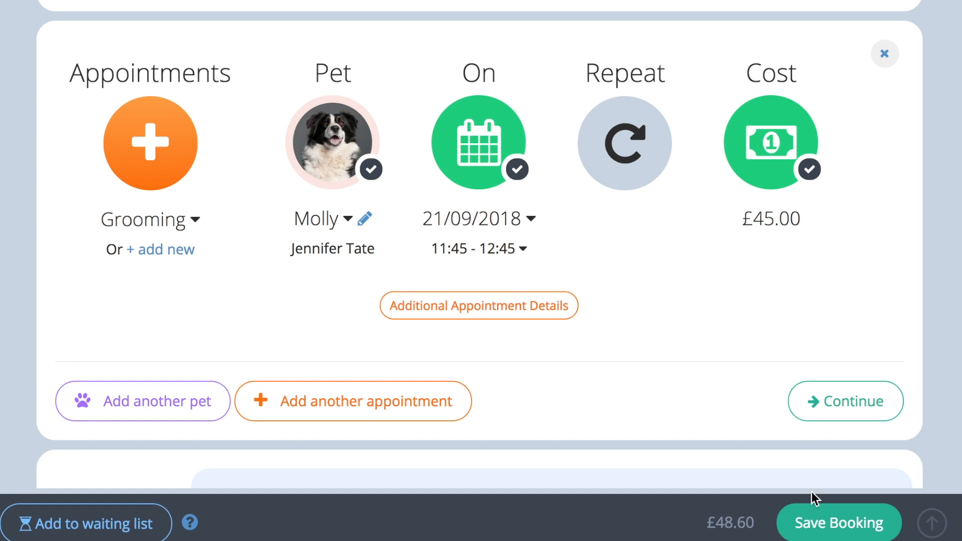
# Add another appointment for Molly to the booking and set its type to Drop off.
pyautogui.scroll(-2, 810, 460)
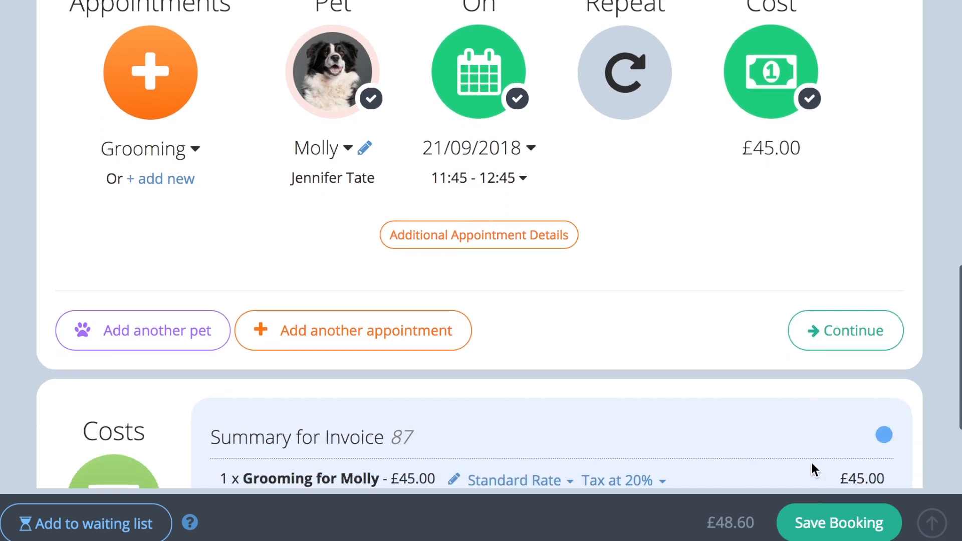
pyautogui.click(423, 341)
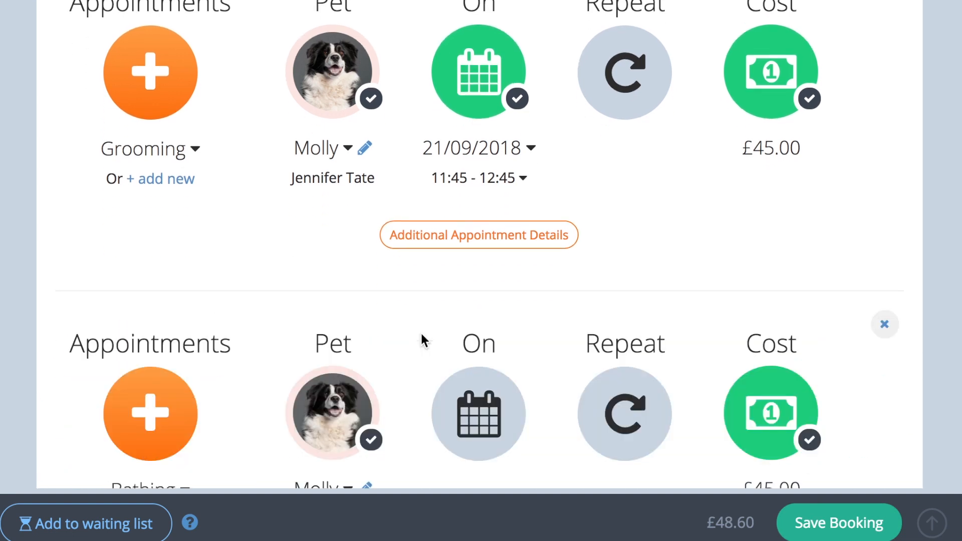
pyautogui.scroll(-2, 421, 333)
pyautogui.click(182, 388)
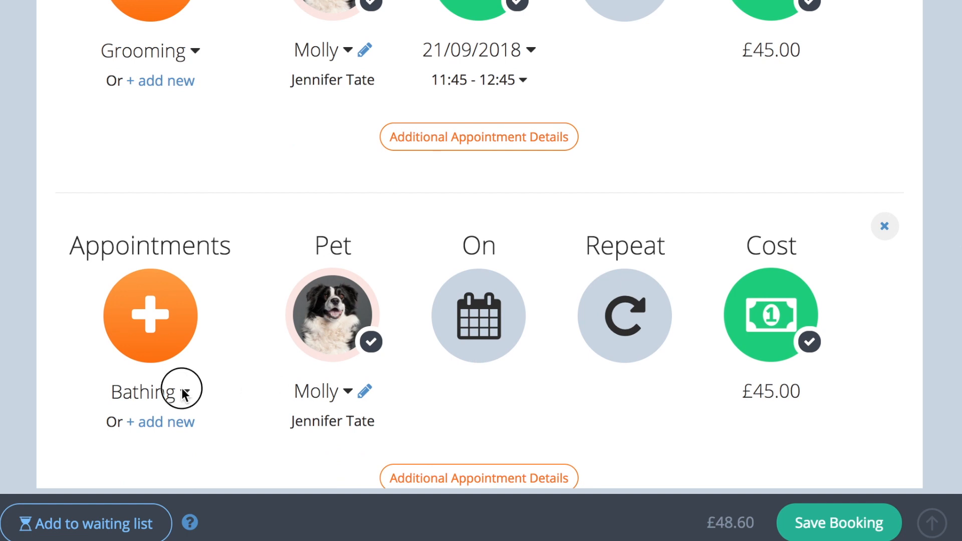
pyautogui.click(164, 456)
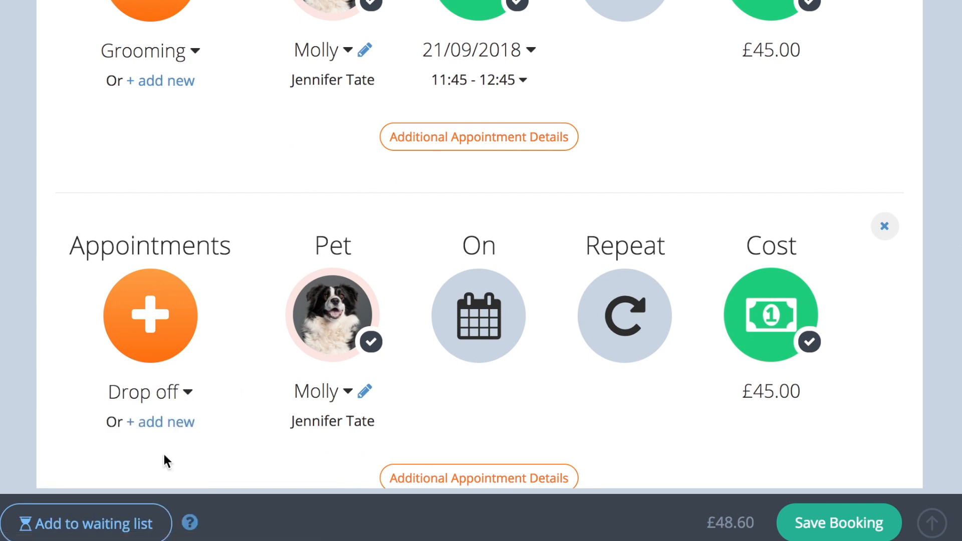
pyautogui.scroll(-3, 240, 353)
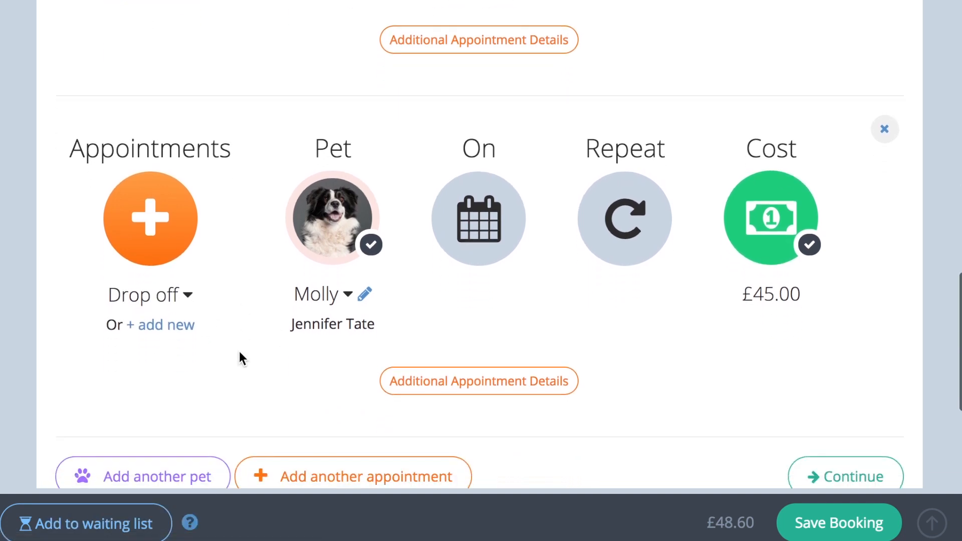
# Open the blank details form for adding another pet to the booking.
pyautogui.click(209, 440)
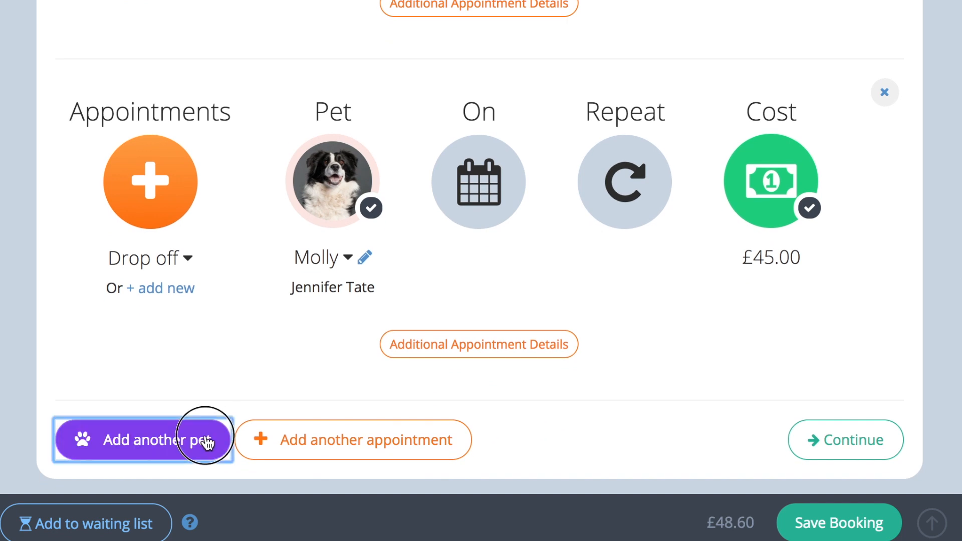
pyautogui.scroll(3, 206, 435)
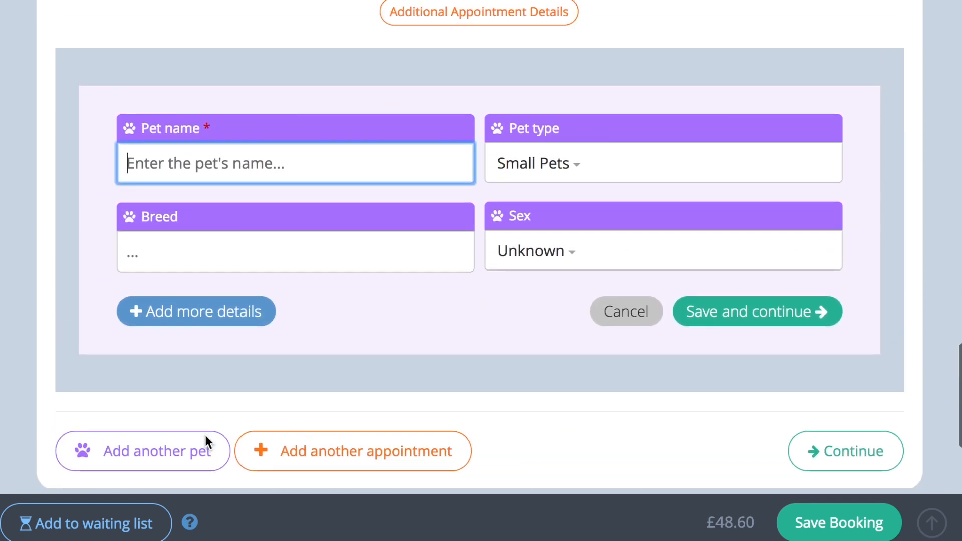
pyautogui.scroll(1, 206, 437)
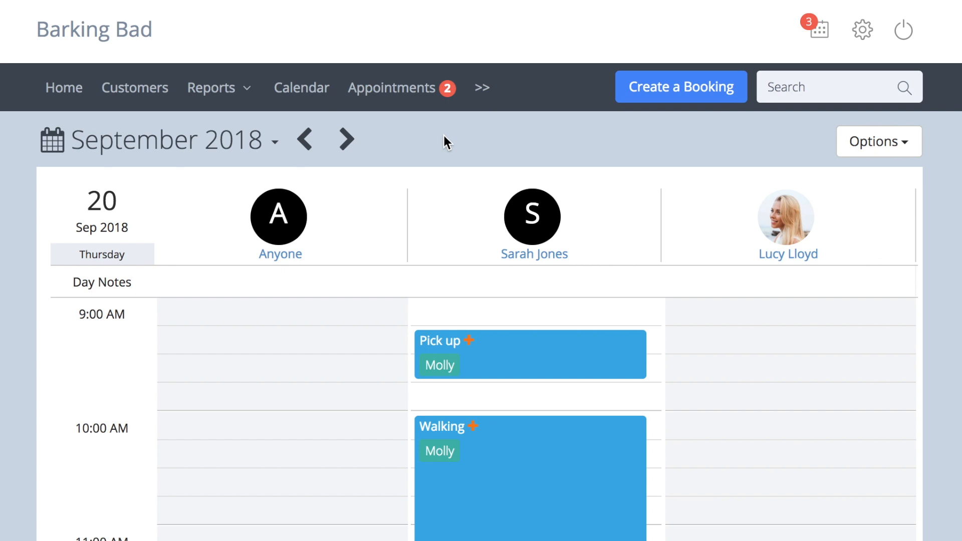
# Review the team calendar for 20 September 2018 and the weekly calendar of the staff member handling Molly's walk.
pyautogui.scroll(-3, 444, 136)
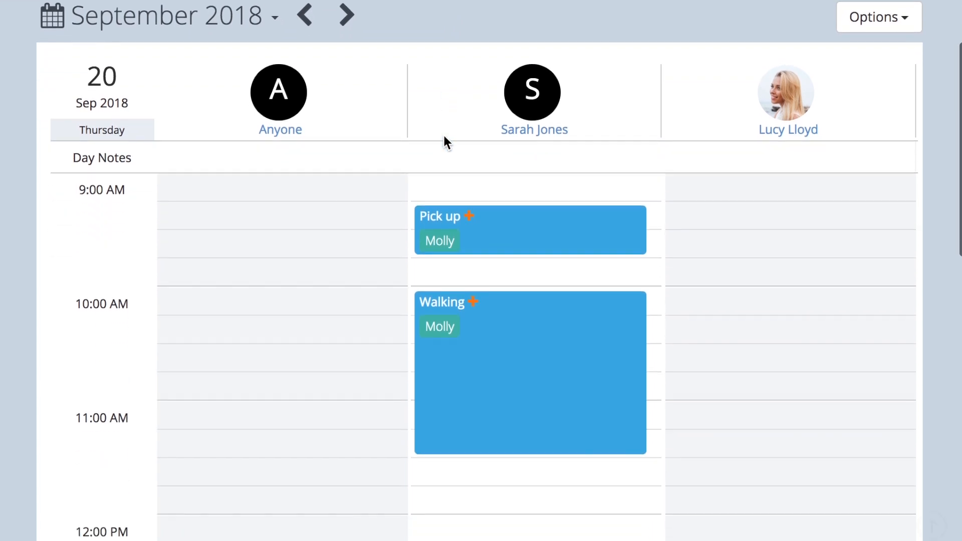
pyautogui.click(765, 302)
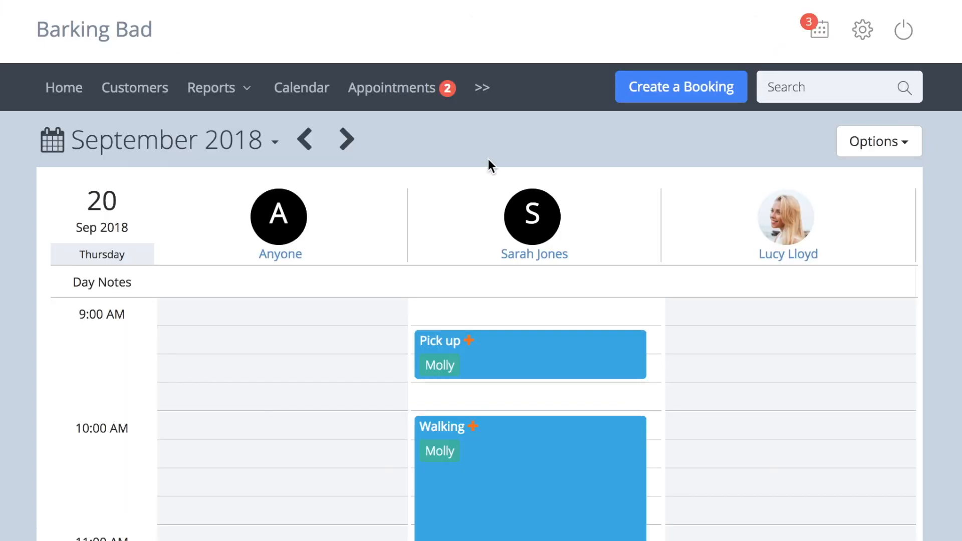
pyautogui.scroll(-3, 488, 158)
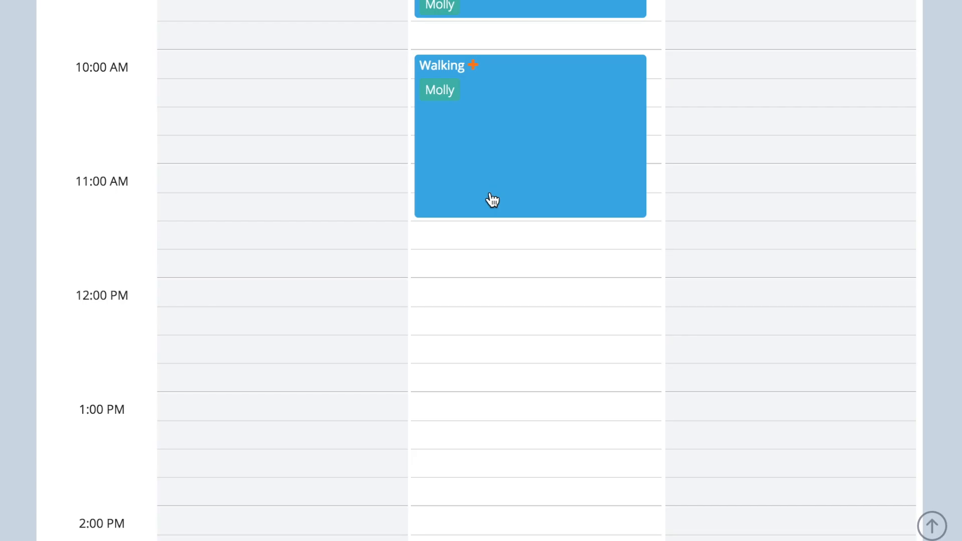
pyautogui.click(362, 460)
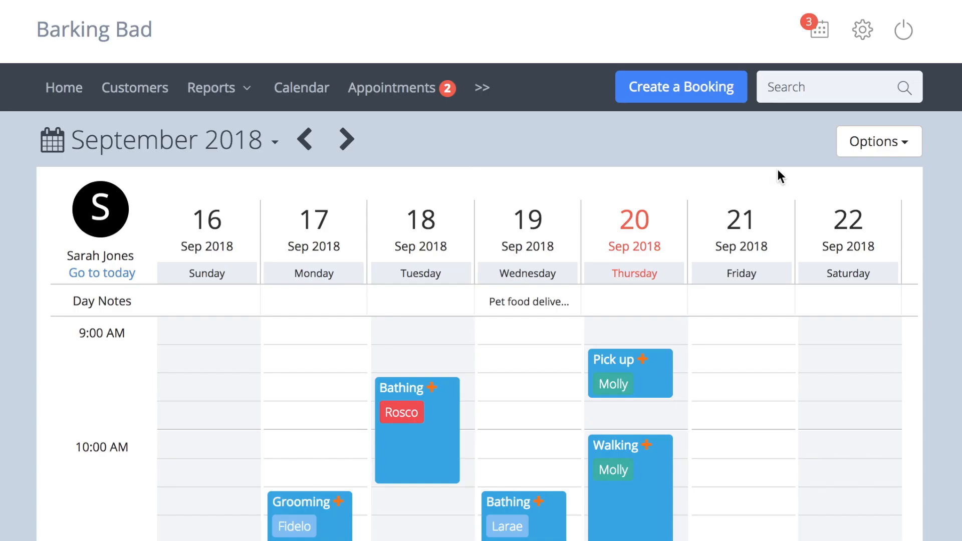
# Examine the calendar options, including the appointment type filters, the Team Calendar and the individual staff calendars.
pyautogui.click(882, 146)
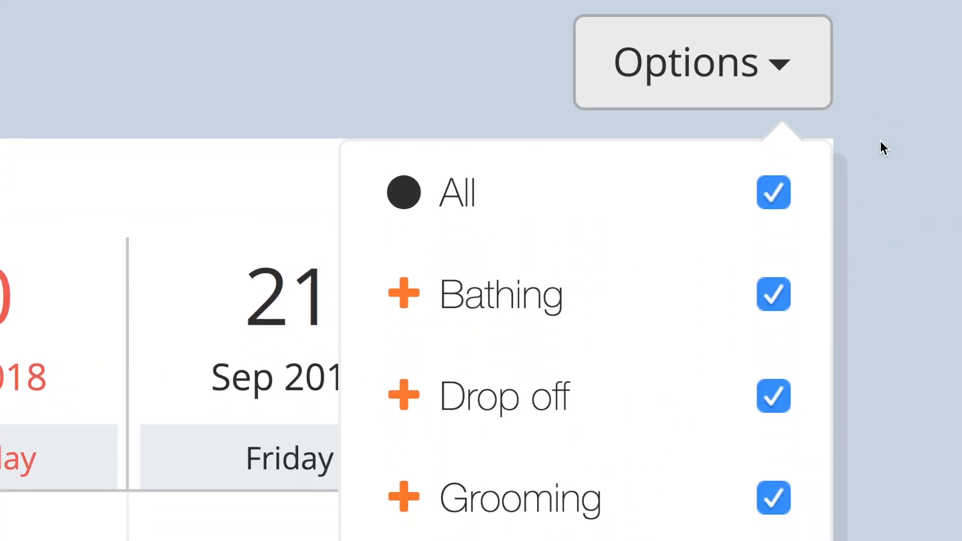
pyautogui.scroll(-5, 880, 140)
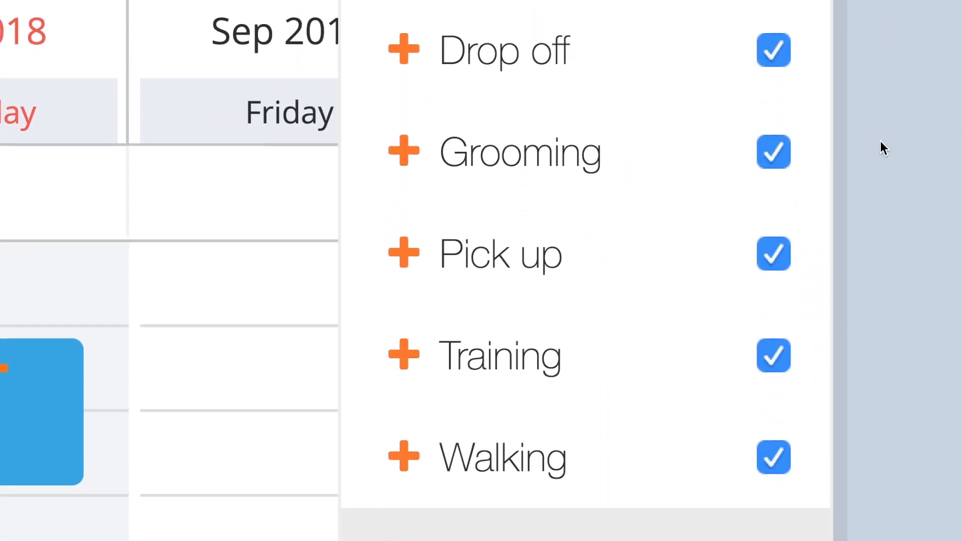
pyautogui.scroll(-8, 880, 140)
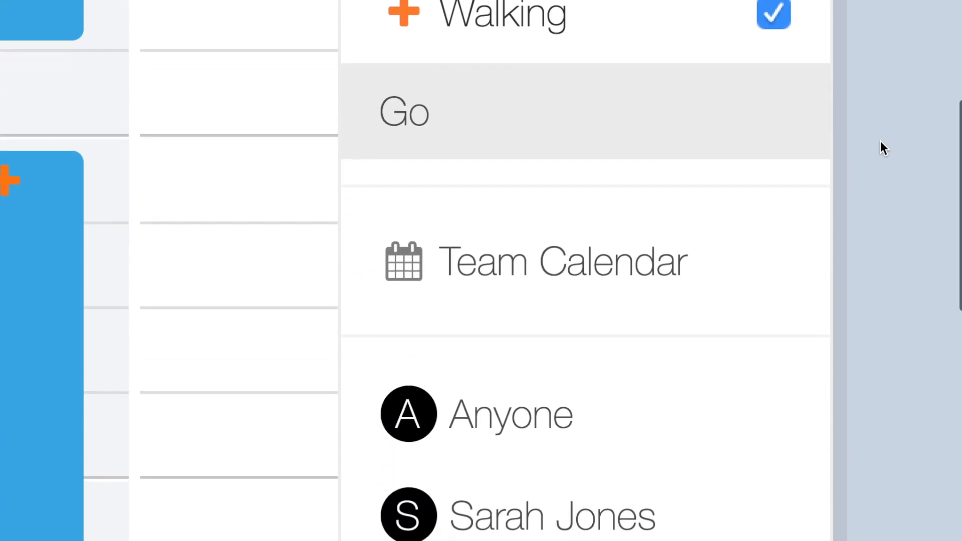
pyautogui.scroll(-2, 880, 140)
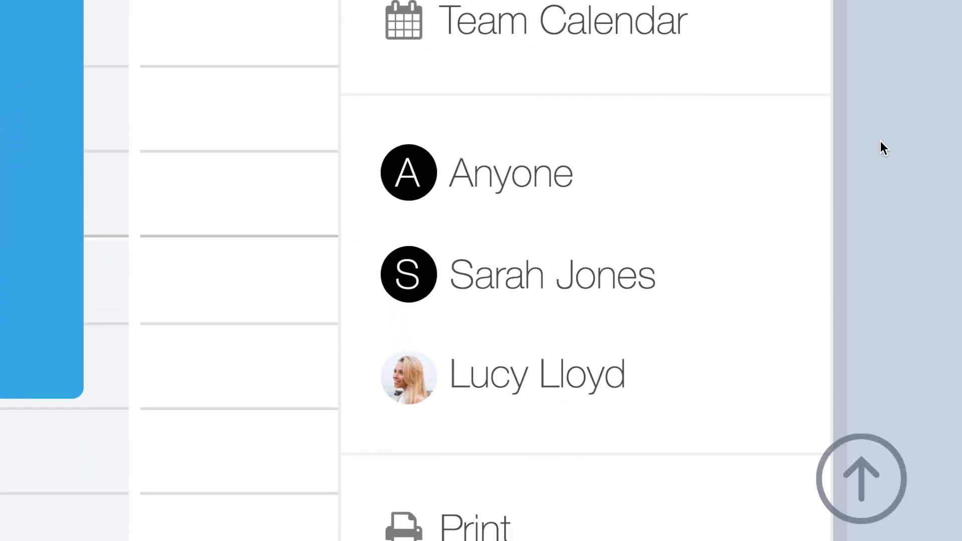
pyautogui.scroll(3, 880, 141)
pyautogui.scroll(3, 880, 141)
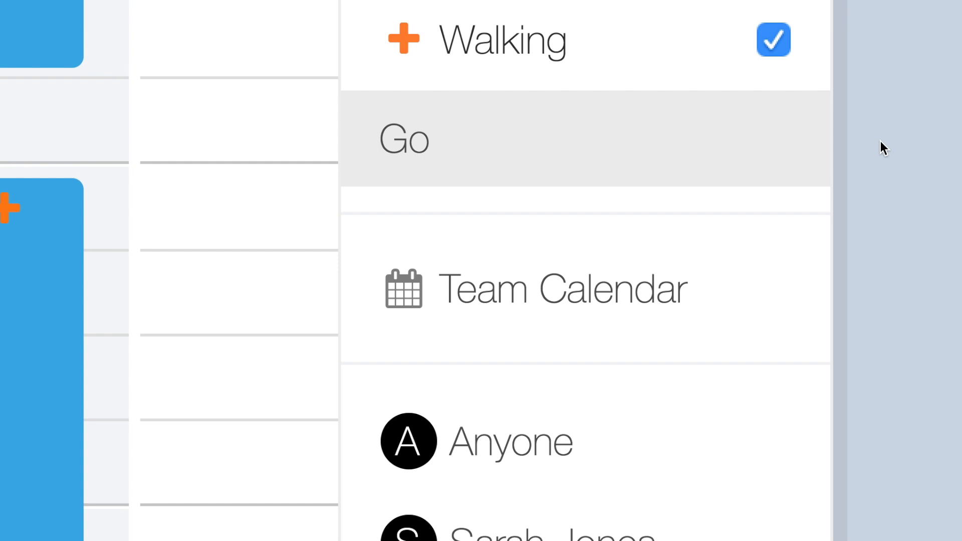
pyautogui.scroll(7, 880, 140)
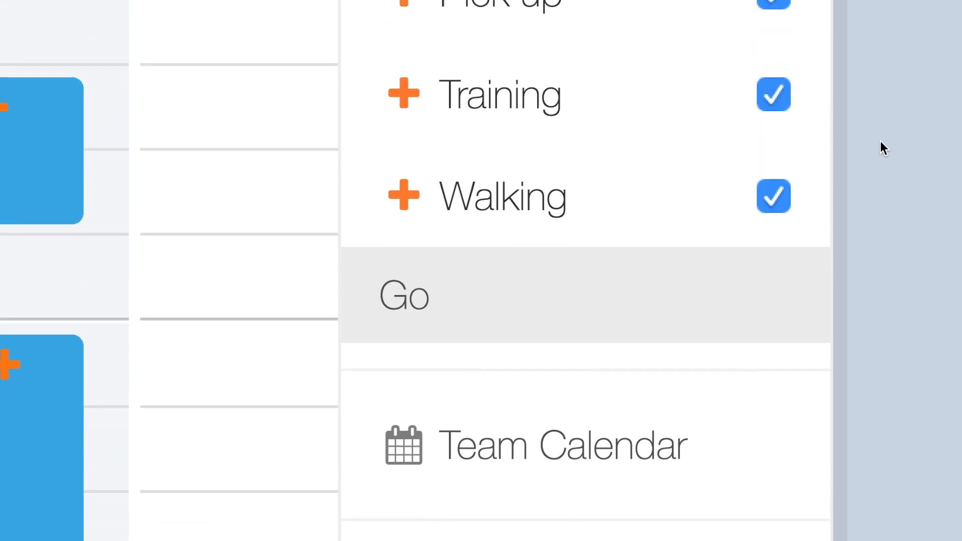
pyautogui.scroll(2, 880, 140)
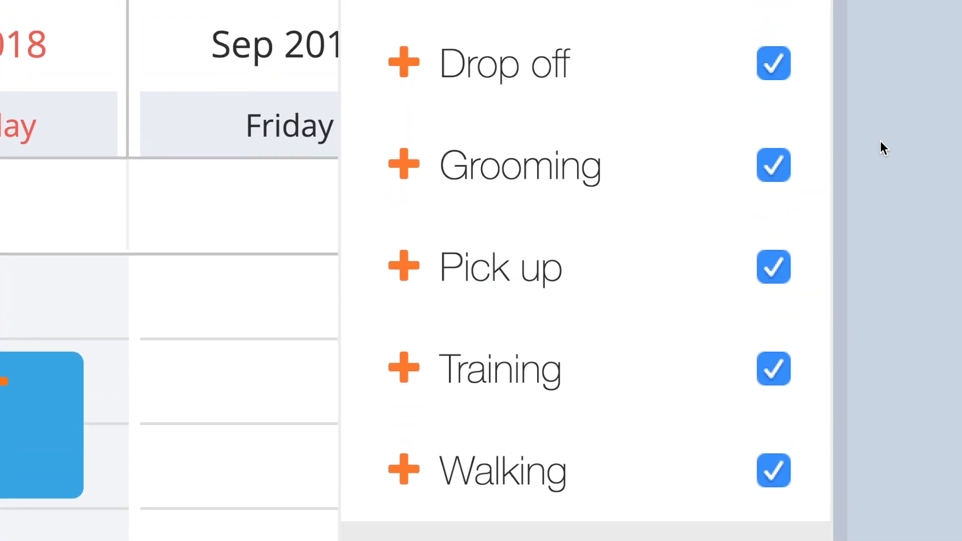
# Exclude Drop off, Pick up, Training and Walking from the calendar's appointment type filter, leaving Bathing and Grooming ticked.
pyautogui.click(780, 269)
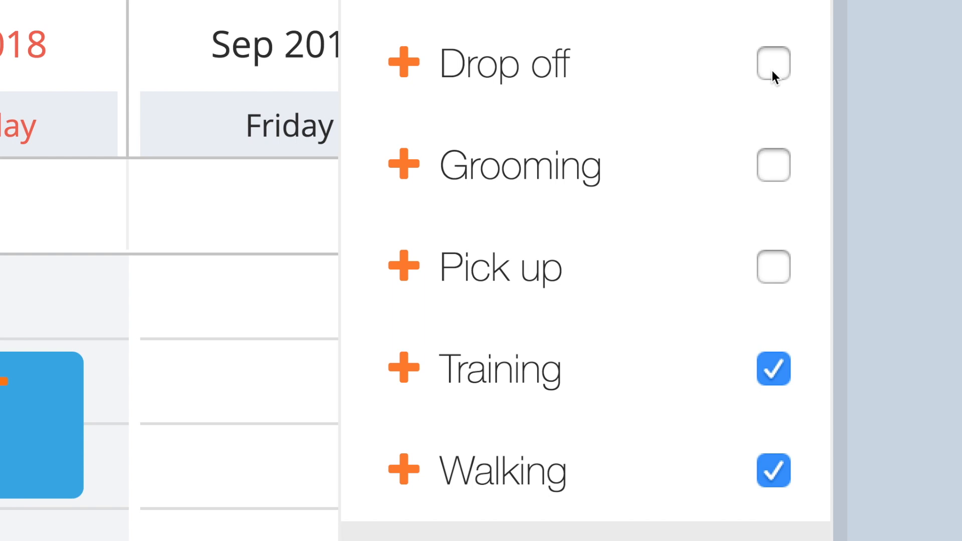
pyautogui.click(776, 163)
pyautogui.click(779, 365)
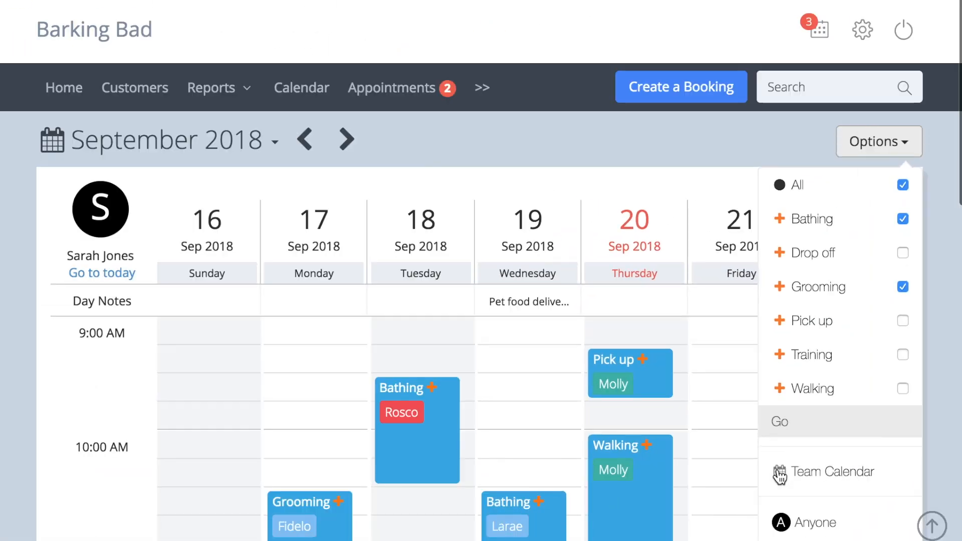
# Open the diary for 20 September 2018, inspect its appointment type filter, and close the diary.
pyautogui.click(483, 91)
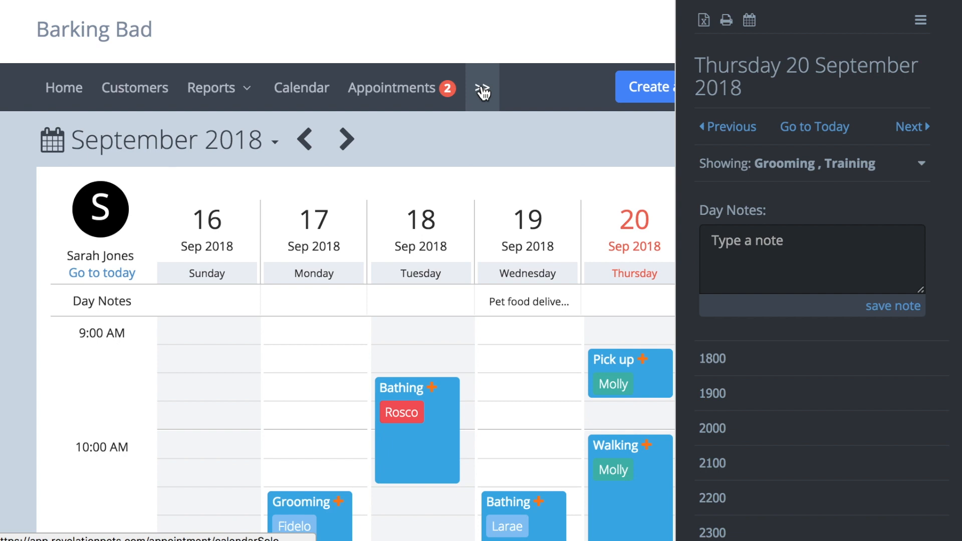
pyautogui.click(930, 170)
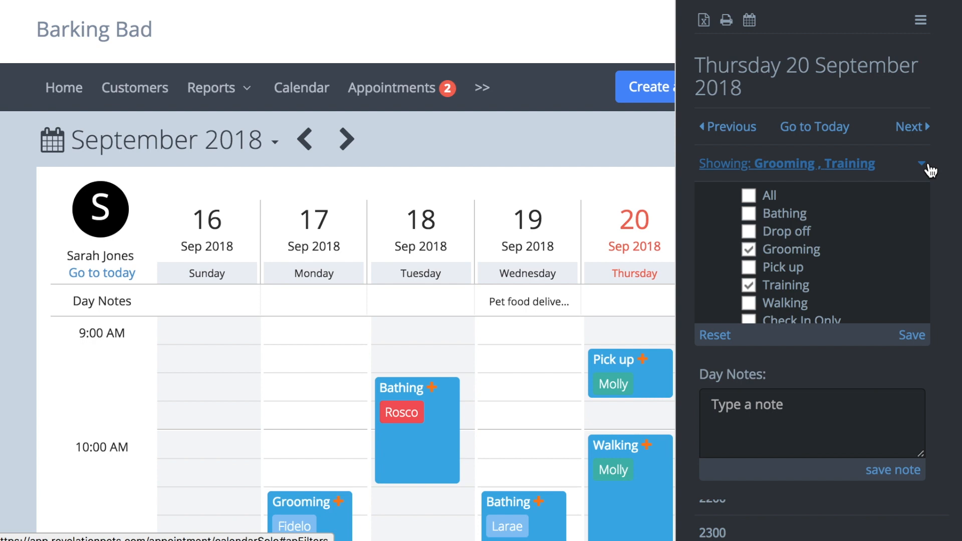
pyautogui.click(930, 170)
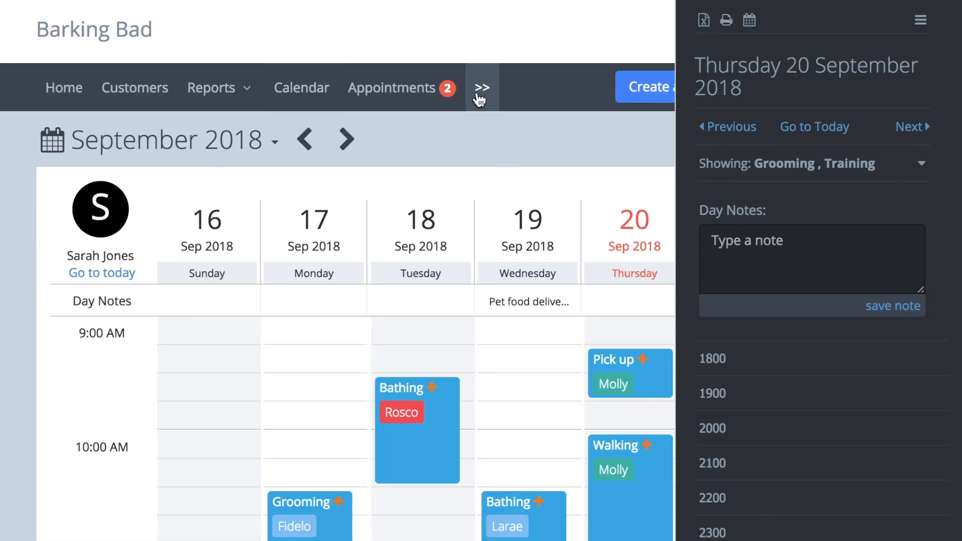
pyautogui.click(480, 98)
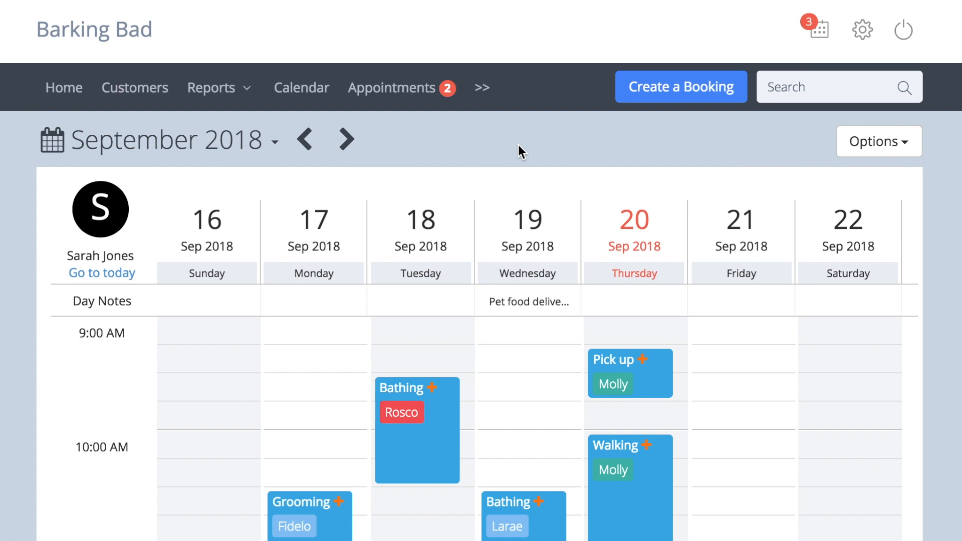
# Review the Print and Google Calendar choices in the calendar options and close the options.
pyautogui.click(898, 143)
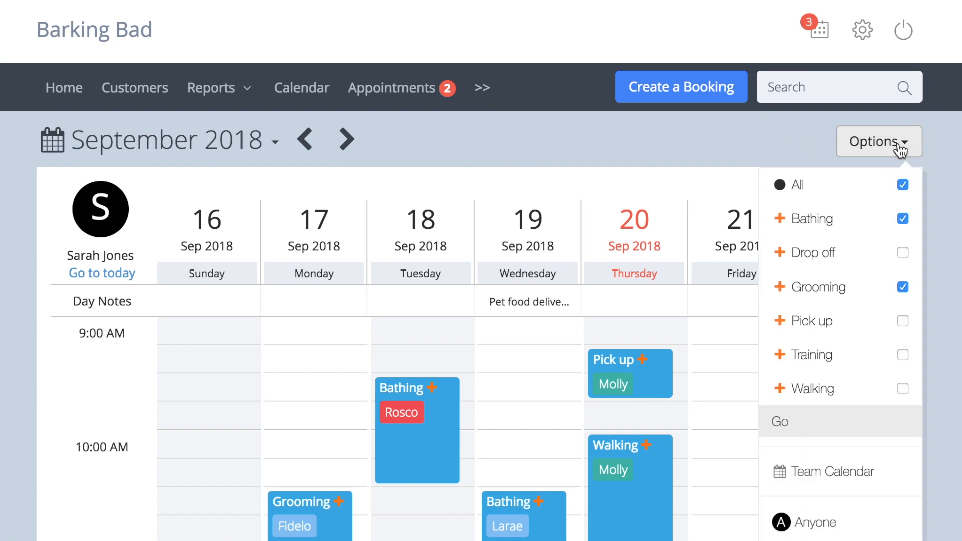
pyautogui.scroll(-4, 898, 280)
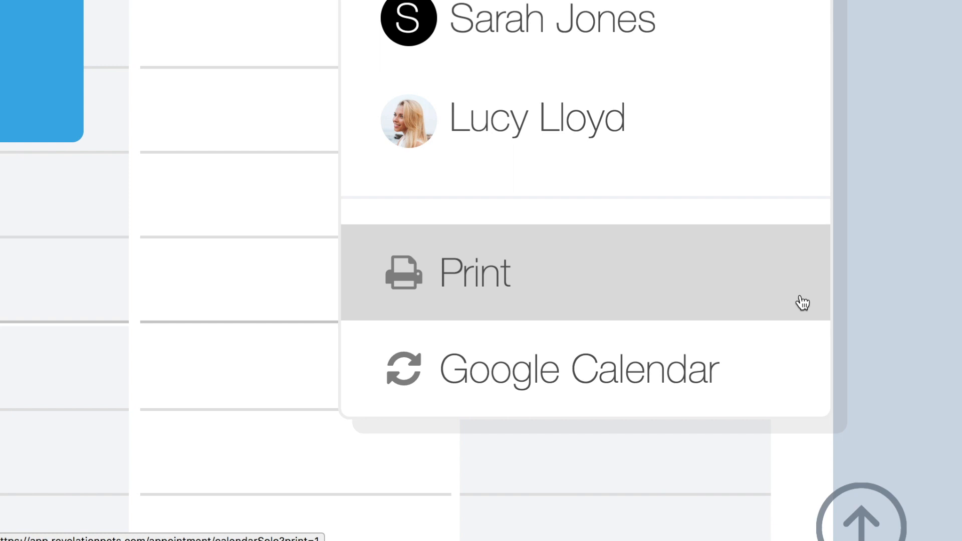
pyautogui.scroll(-5, 803, 304)
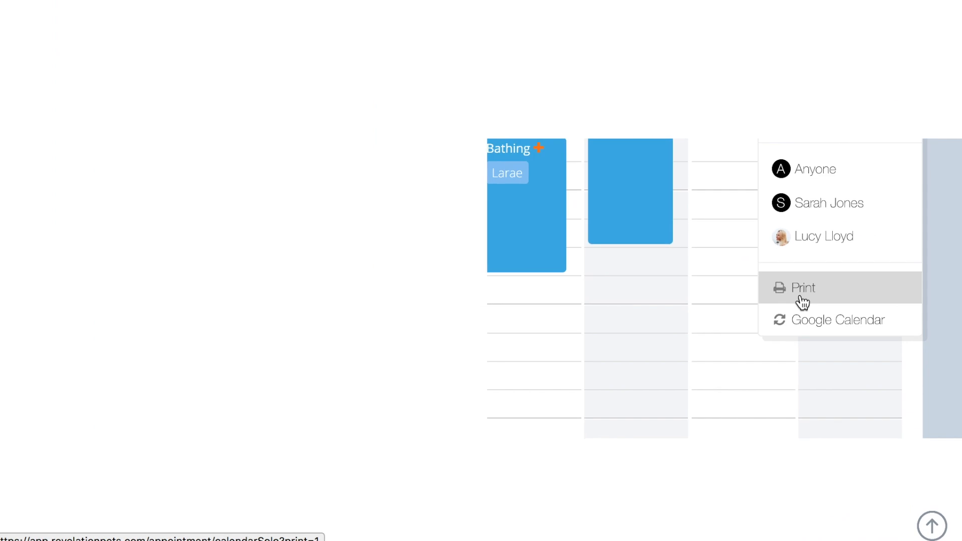
pyautogui.scroll(7, 710, 248)
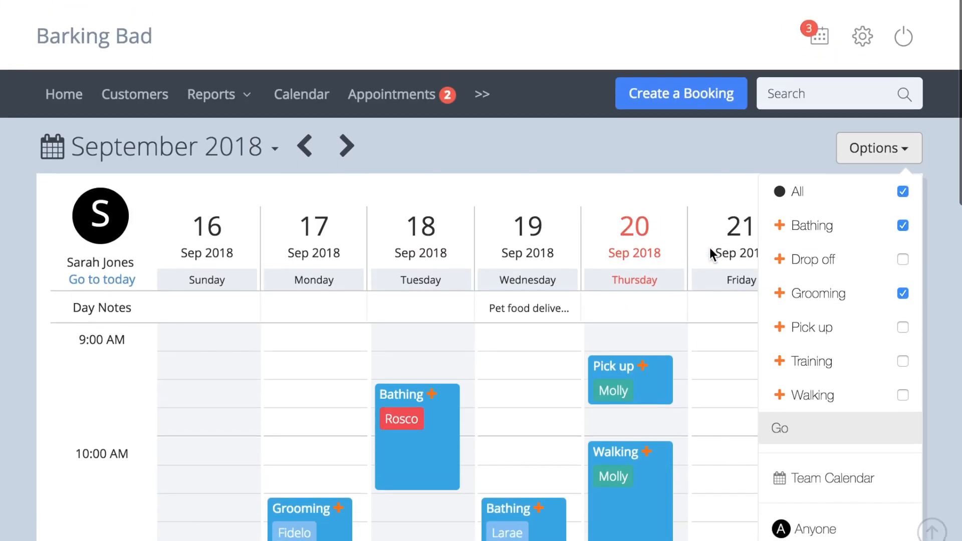
pyautogui.click(678, 132)
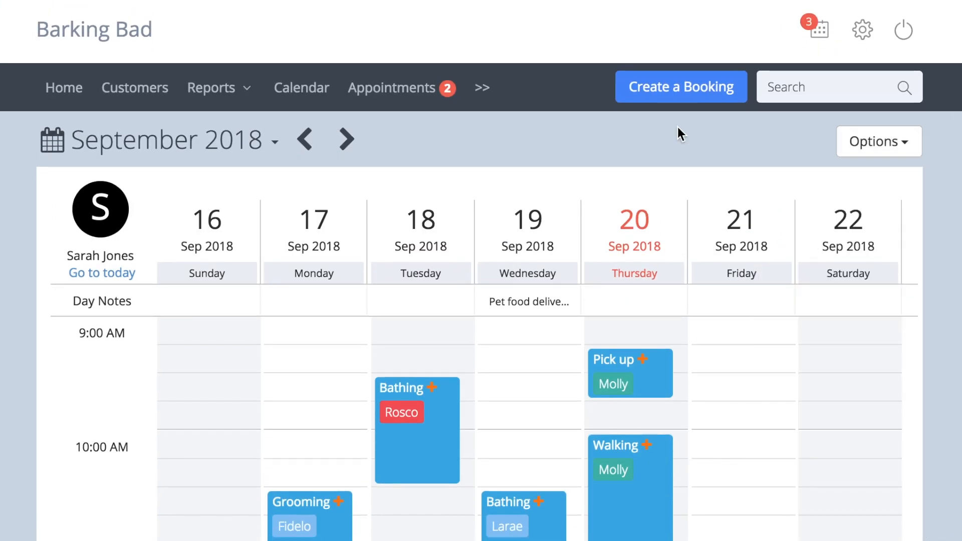